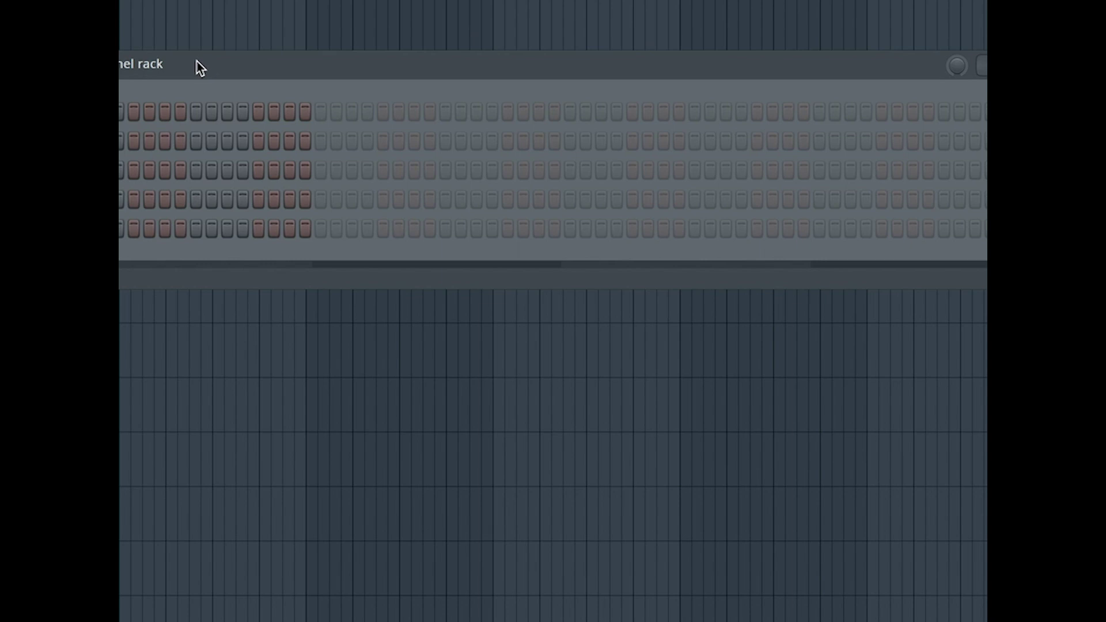
# Drag the channel rack into view and open the instrument list for a new channel.
pyautogui.moveTo(197, 61); pyautogui.dragTo(415, 35)
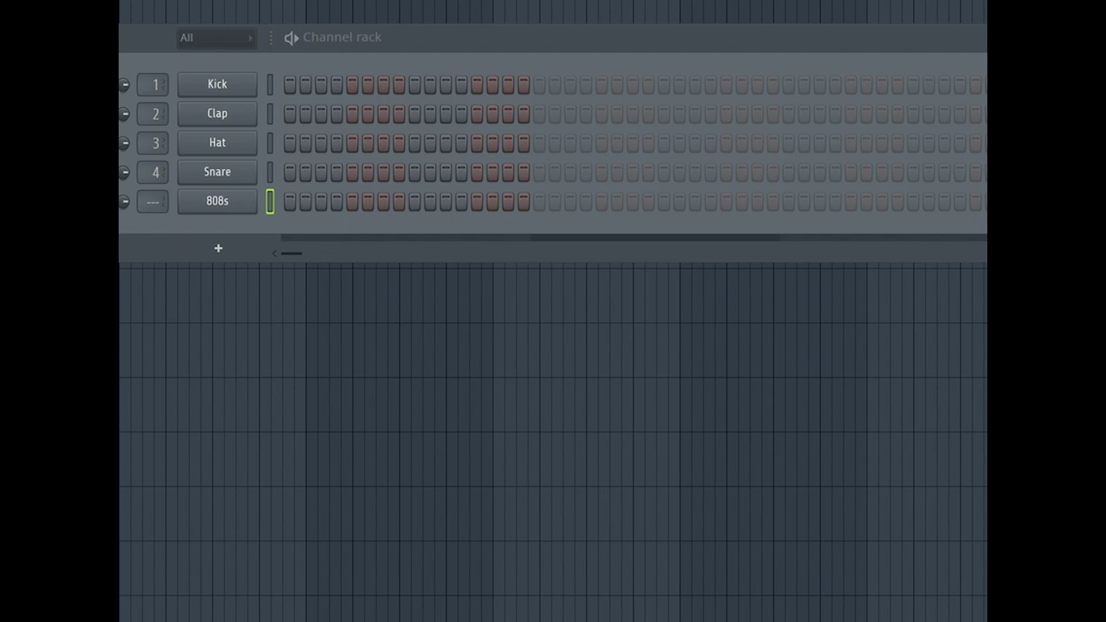
pyautogui.click(217, 246)
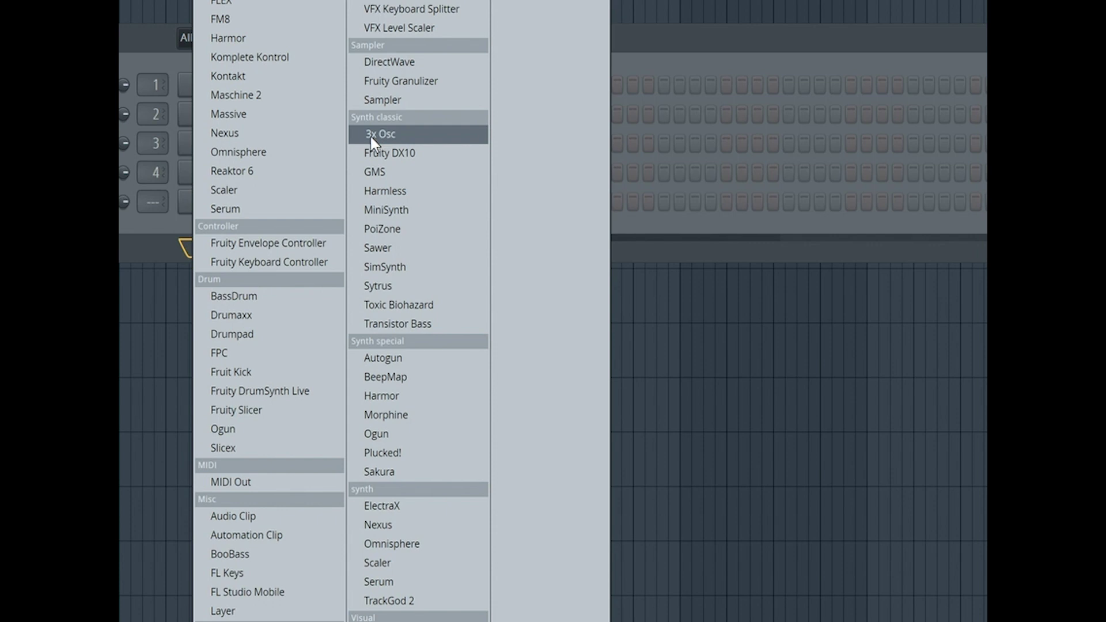
# Add a Kontakt channel to the channel rack.
pyautogui.click(165, 233)
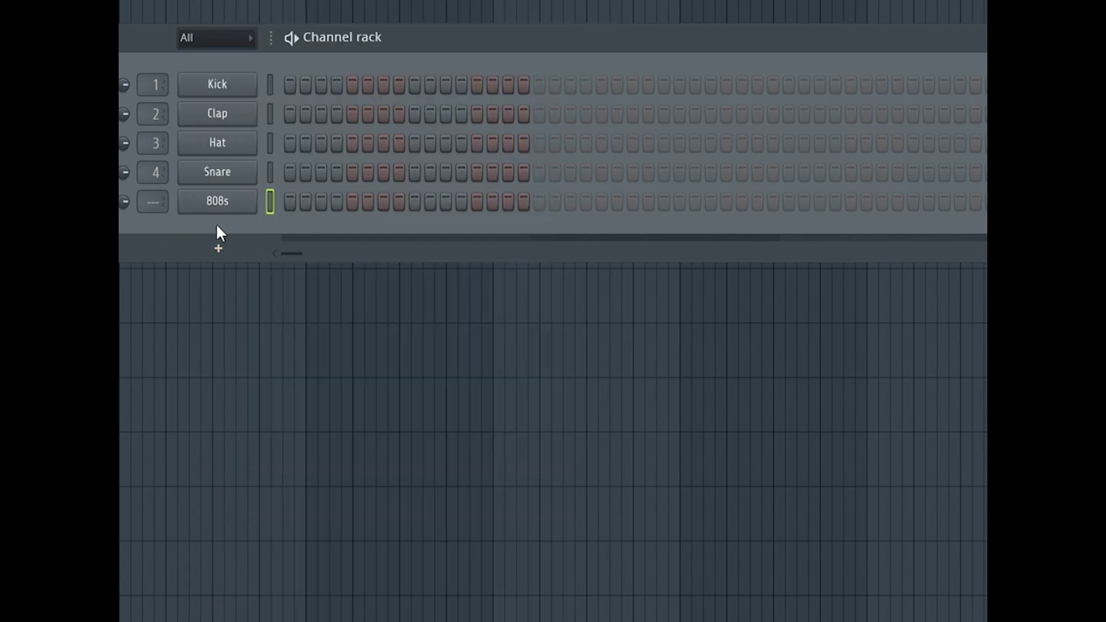
pyautogui.click(220, 248)
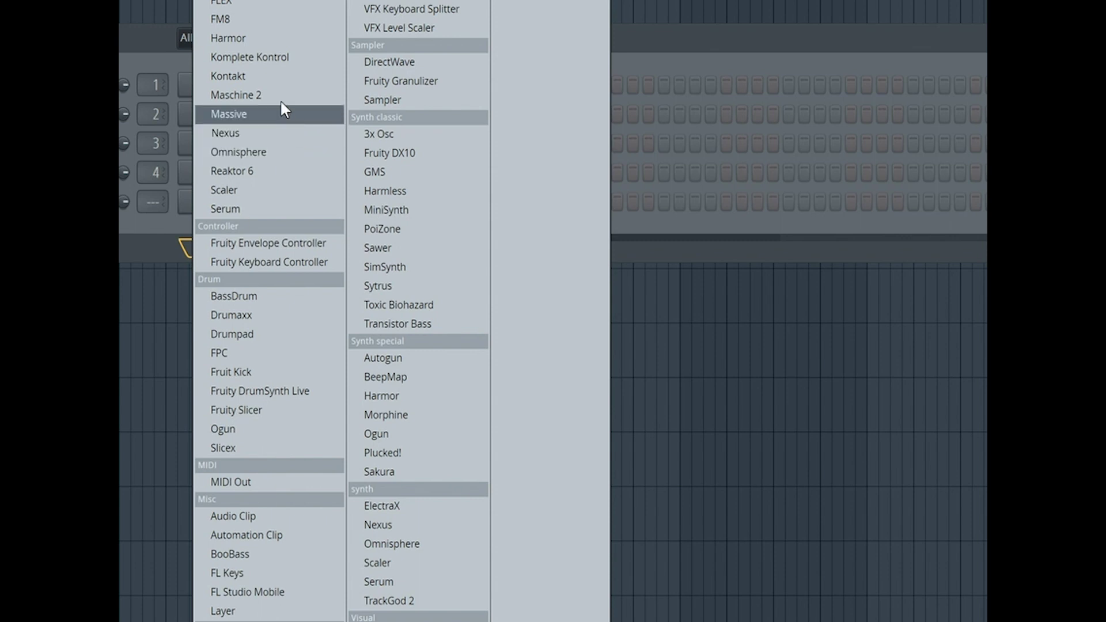
pyautogui.click(279, 78)
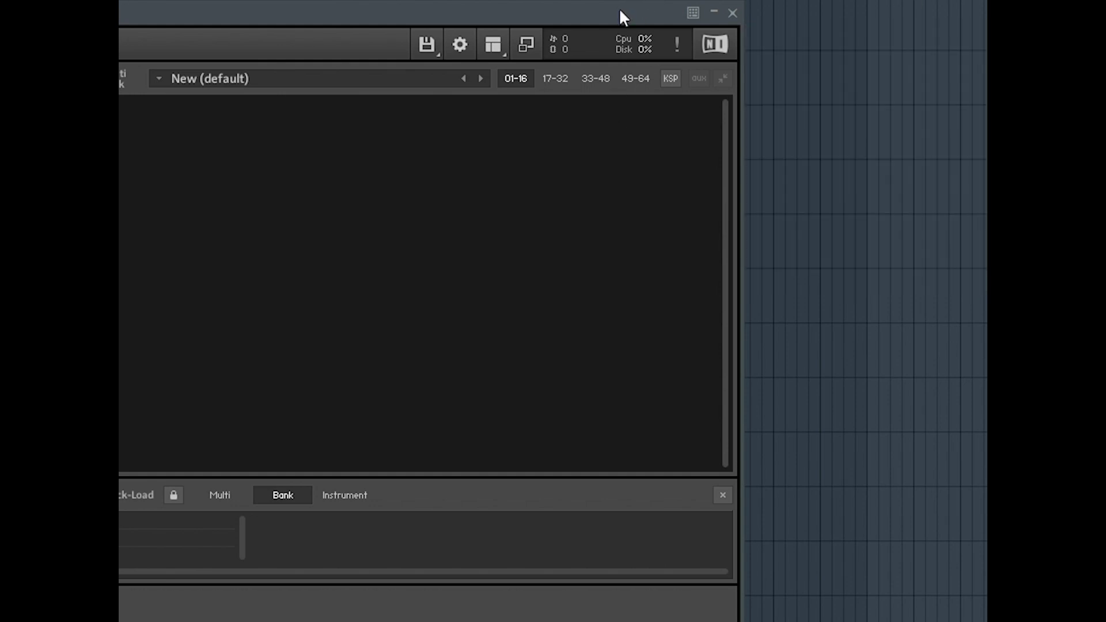
# Load the LEX_LUGER_808_raw_F sample into Kontakt's Multi Rack as an instrument.
pyautogui.moveTo(619, 8); pyautogui.dragTo(966, 32)
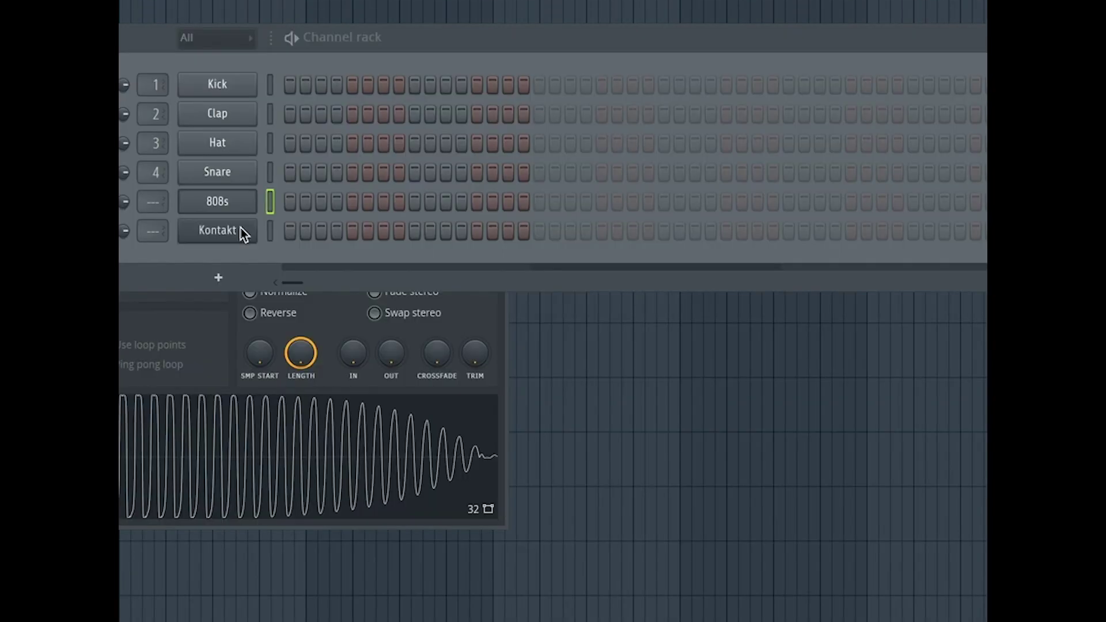
pyautogui.click(247, 231)
pyautogui.moveTo(124, 345); pyautogui.dragTo(530, 456)
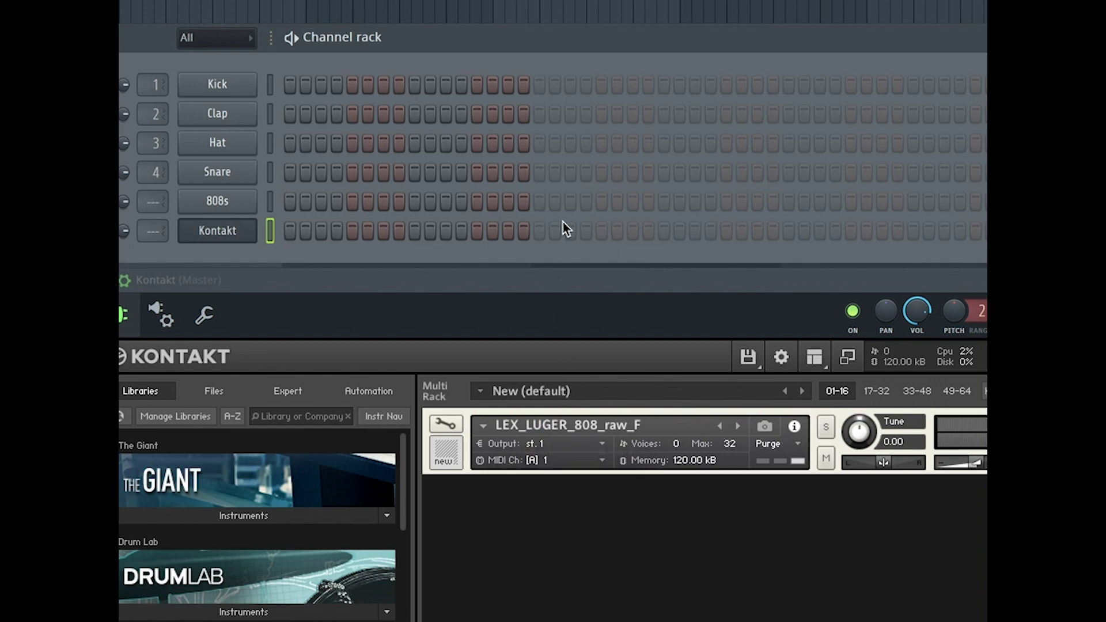
# Move the Kontakt window up and open the 808 instrument's edit view.
pyautogui.click(554, 281)
pyautogui.moveTo(554, 281); pyautogui.dragTo(504, 109)
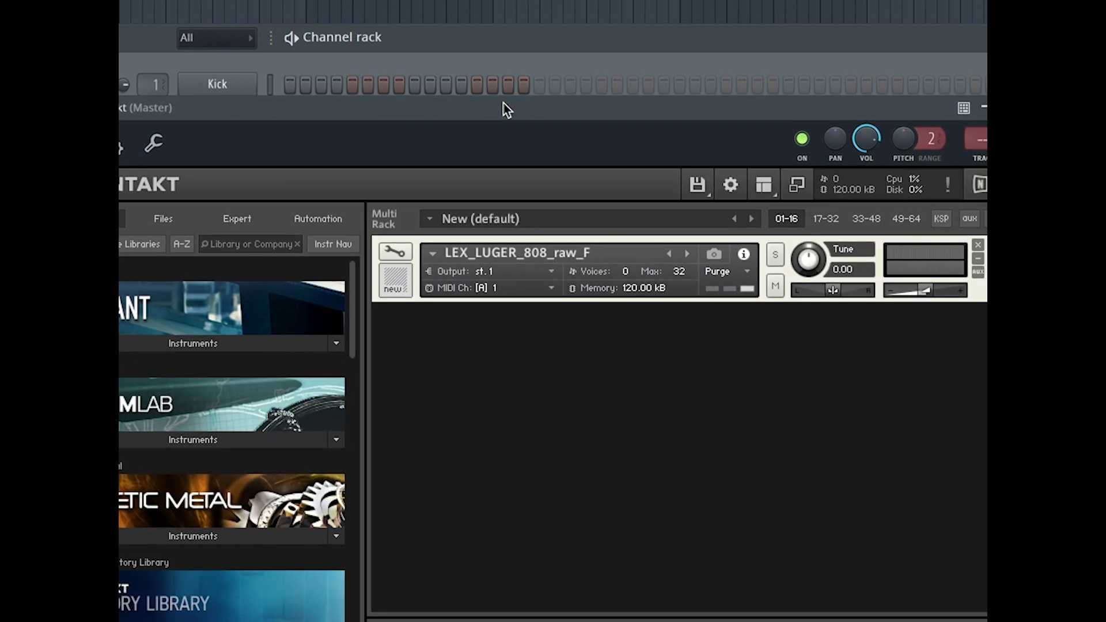
pyautogui.click(391, 256)
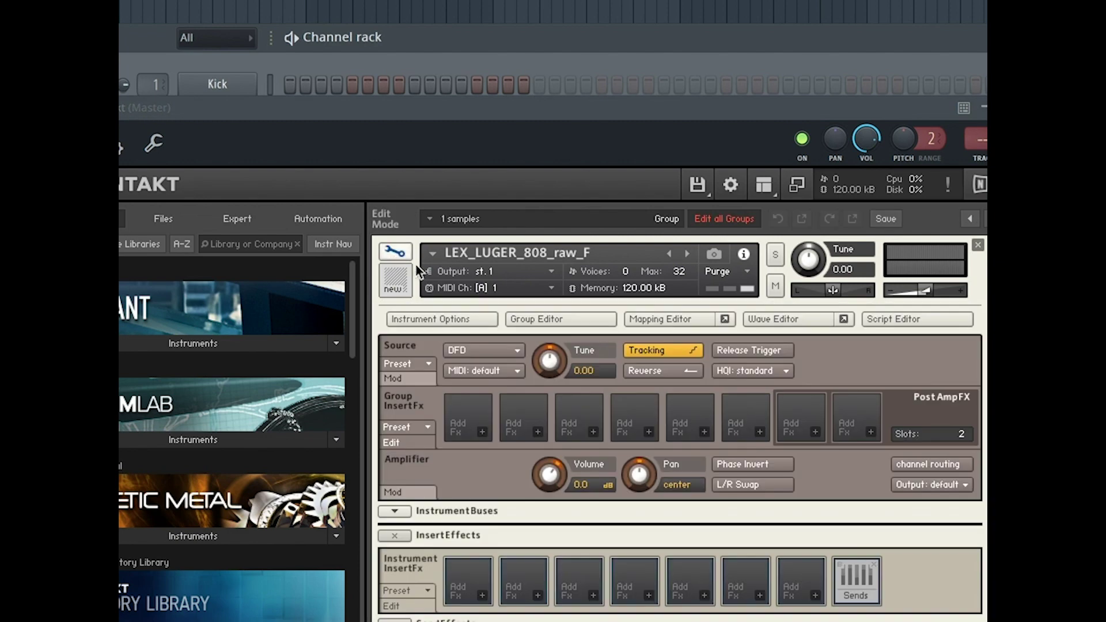
pyautogui.click(427, 364)
pyautogui.click(496, 345)
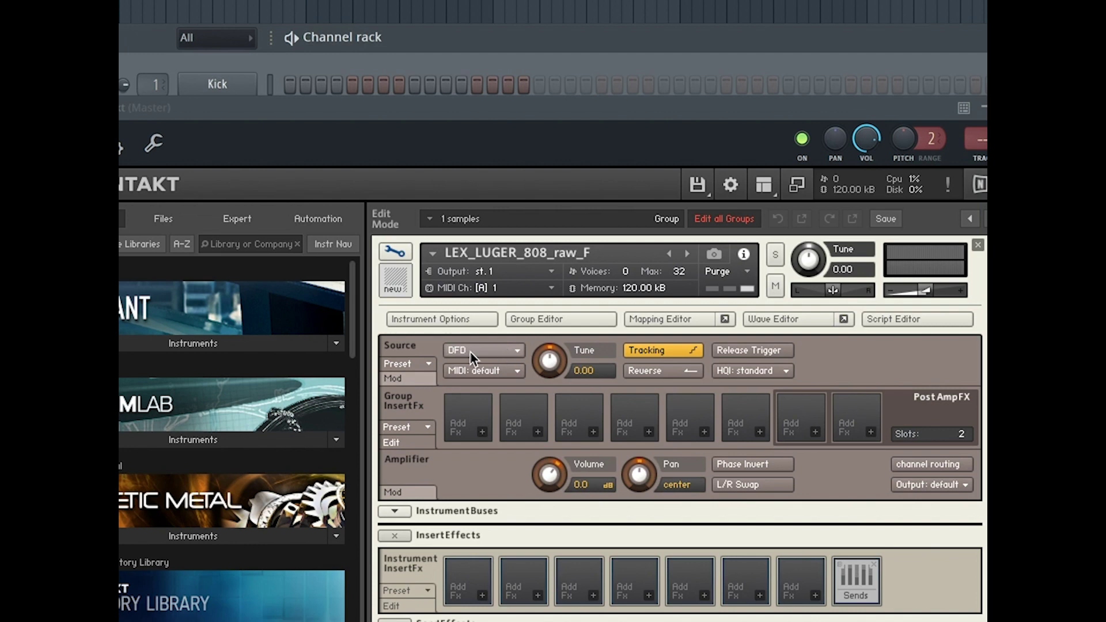
pyautogui.click(427, 363)
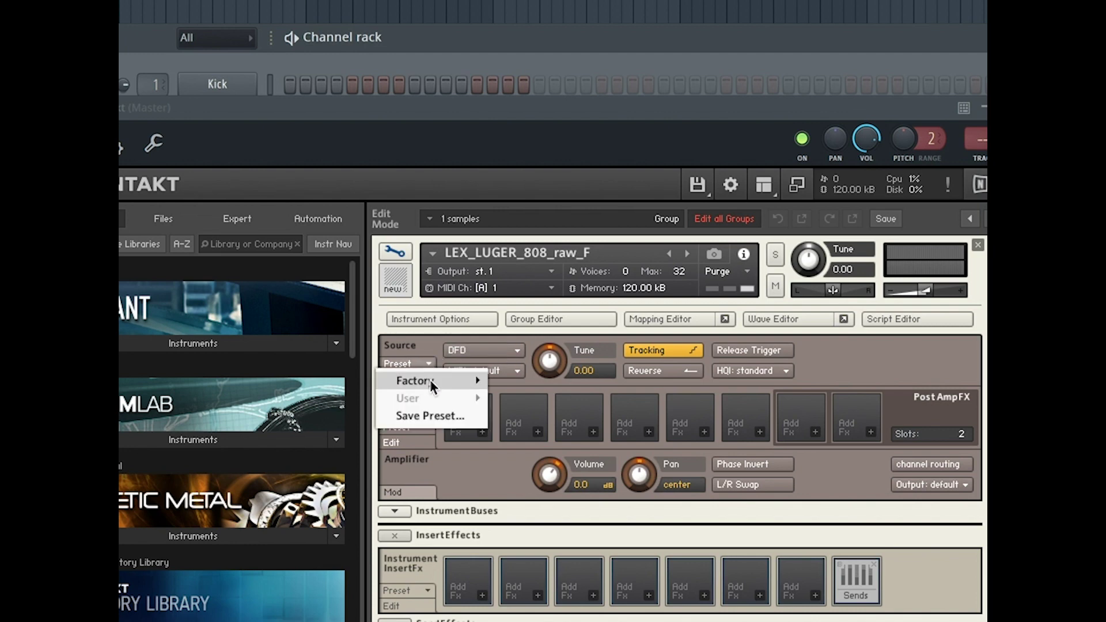
pyautogui.click(432, 351)
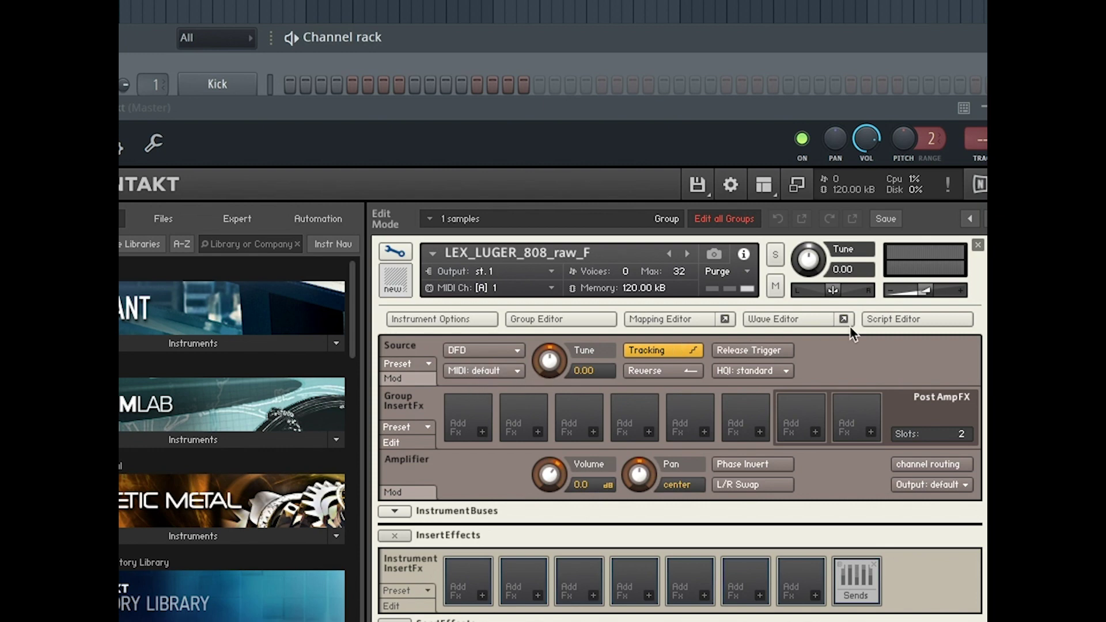
# Show the script slots and browse presets to Factory > Performance > Unisono - Portamento.
pyautogui.click(898, 321)
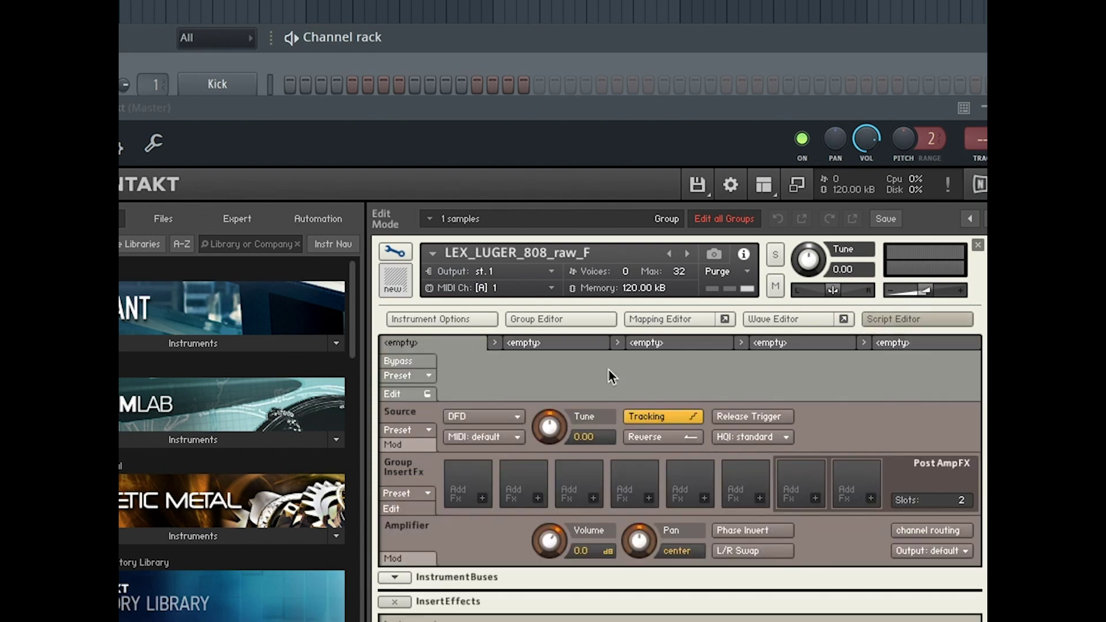
pyautogui.click(419, 376)
pyautogui.moveTo(430, 399)
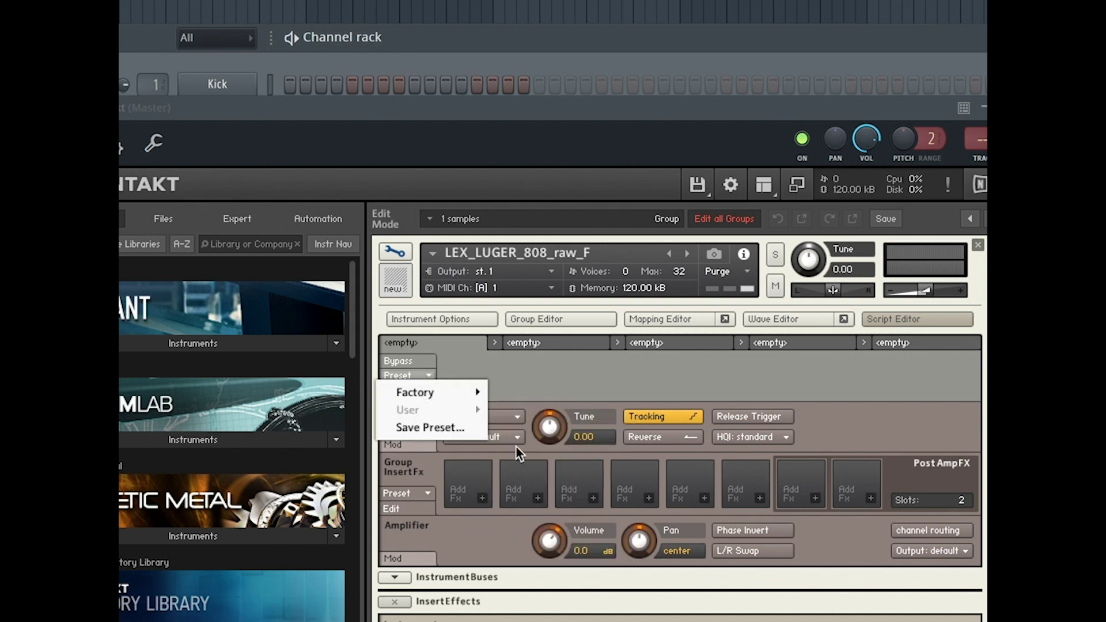
pyautogui.moveTo(476, 394)
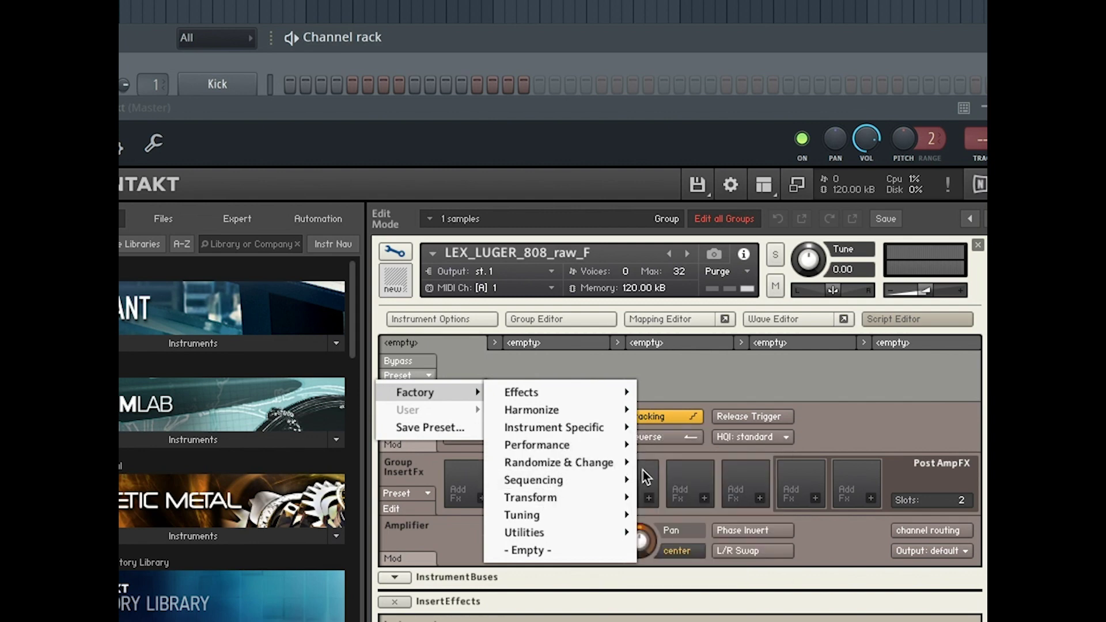
pyautogui.moveTo(610, 445)
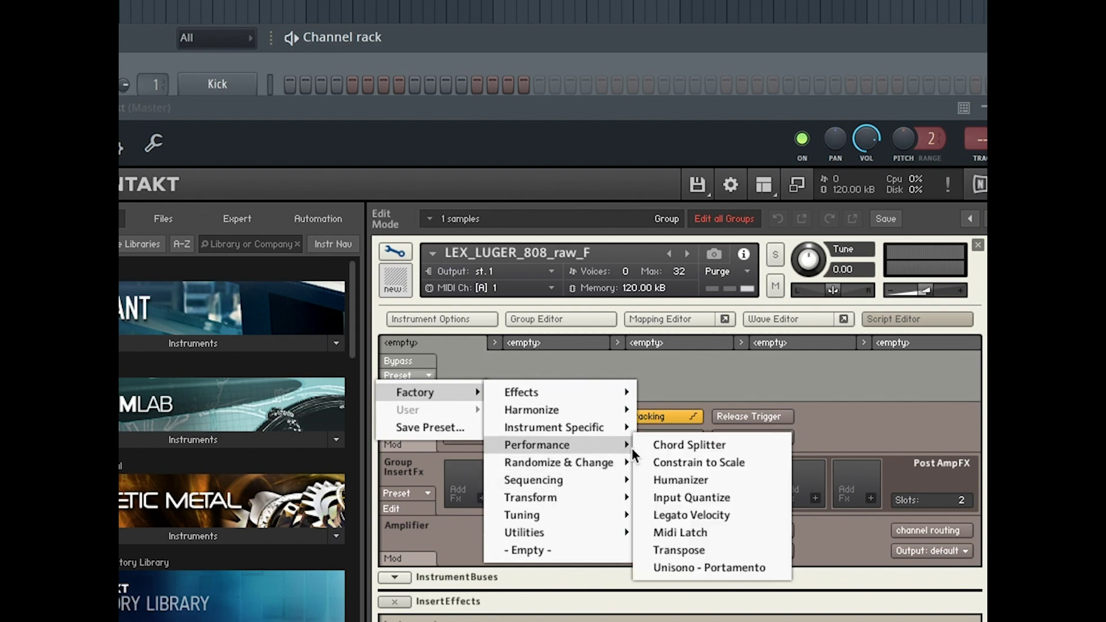
# Load Unisono - Portamento with Mono Mode Legato, Portamento Mode Auto and Time 39.
pyautogui.click(721, 568)
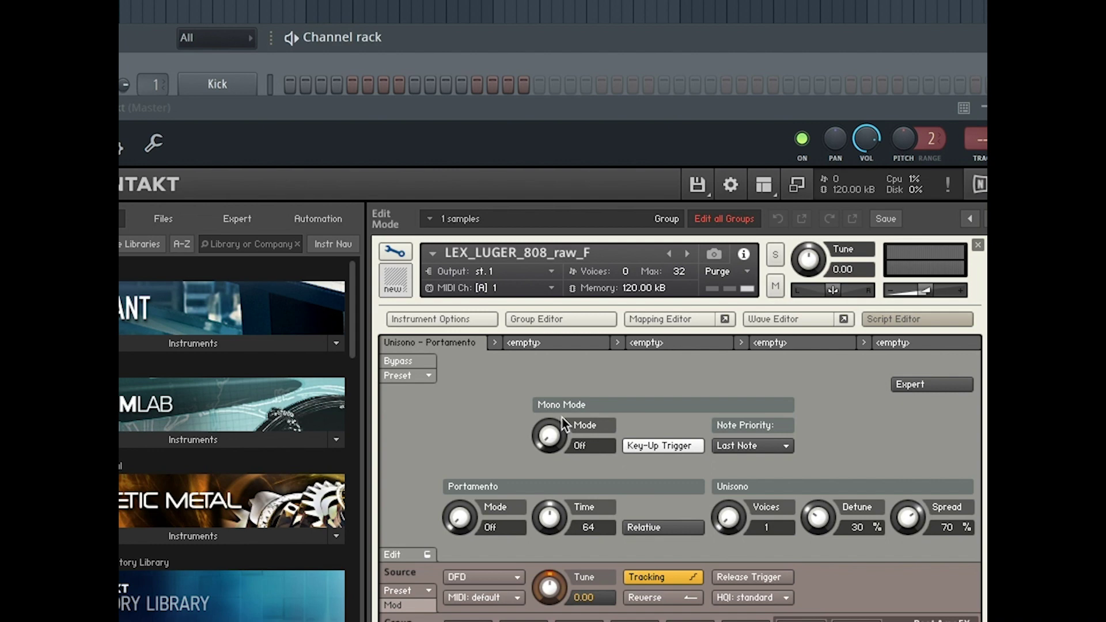
pyautogui.moveTo(550, 438); pyautogui.dragTo(572, 312)
pyautogui.moveTo(471, 409); pyautogui.dragTo(491, 304)
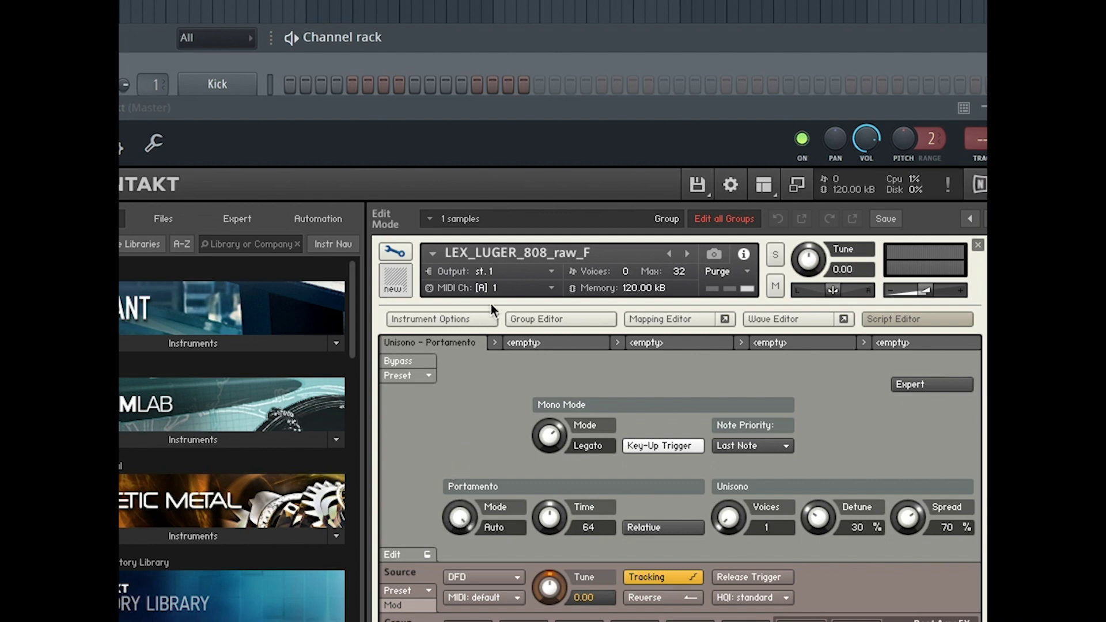
pyautogui.moveTo(551, 515); pyautogui.dragTo(560, 564)
# Draw an E6 note in the piano roll and check its properties.
pyautogui.click(919, 11)
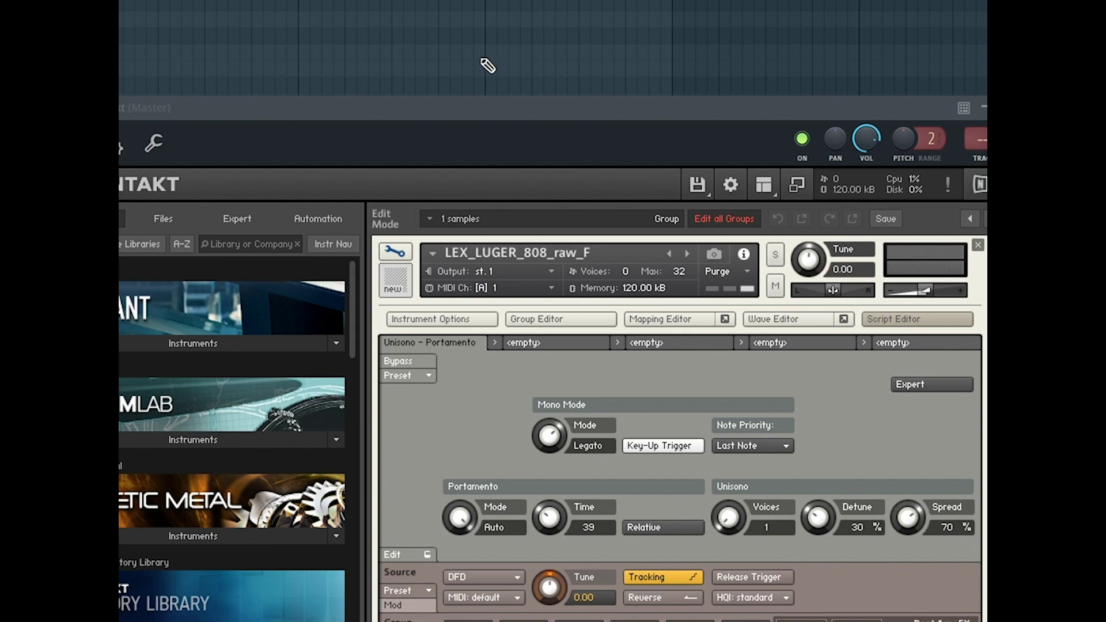
pyautogui.moveTo(375, 71); pyautogui.dragTo(302, 70)
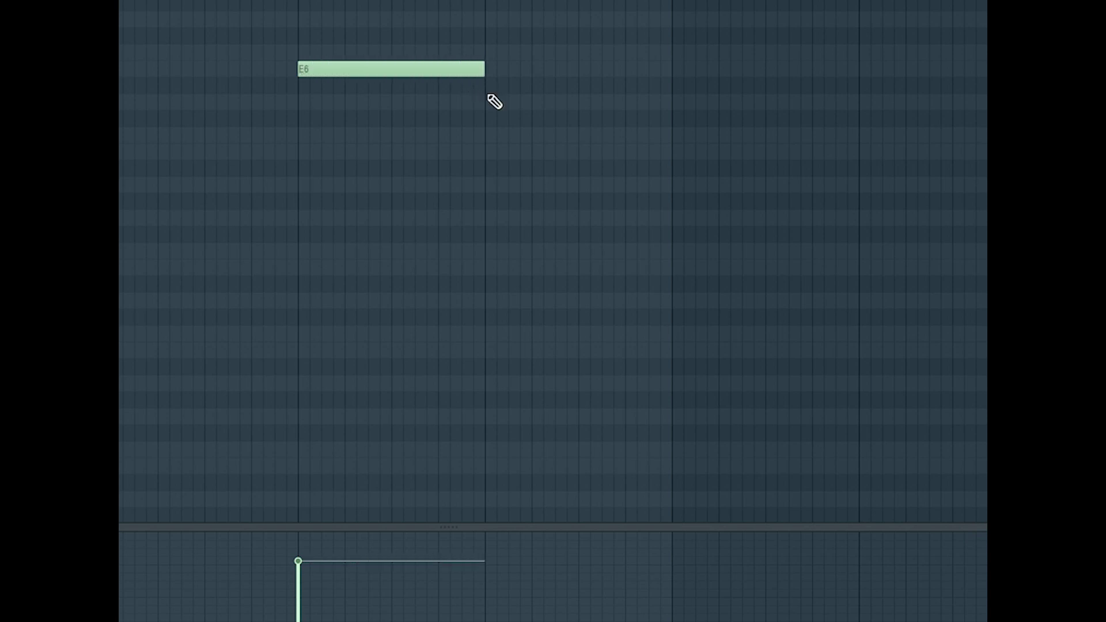
pyautogui.doubleClick(447, 64)
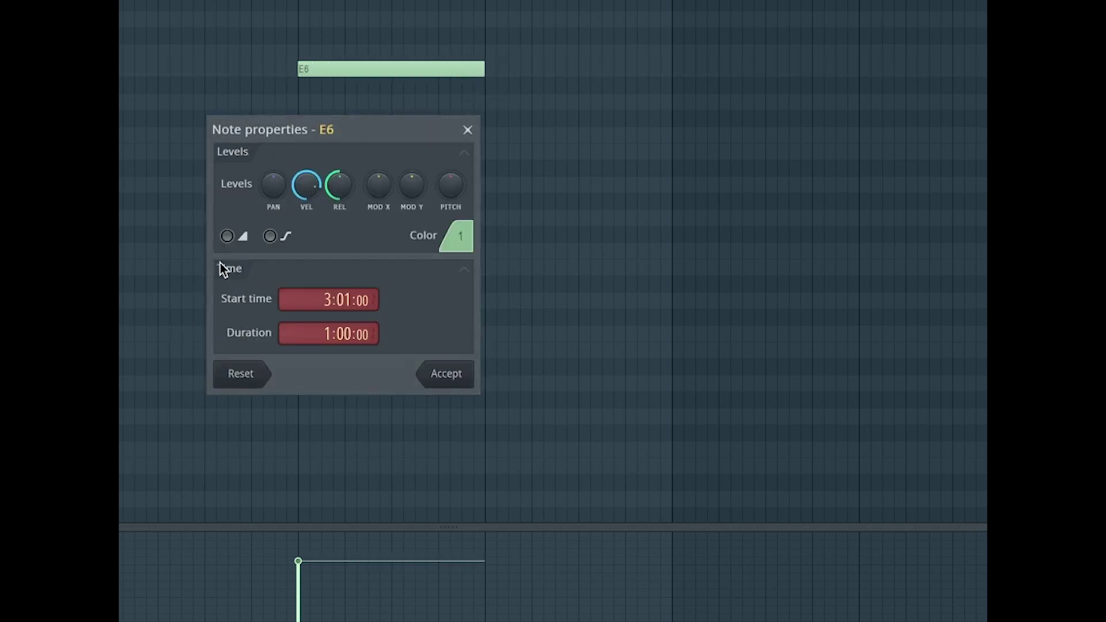
pyautogui.click(467, 130)
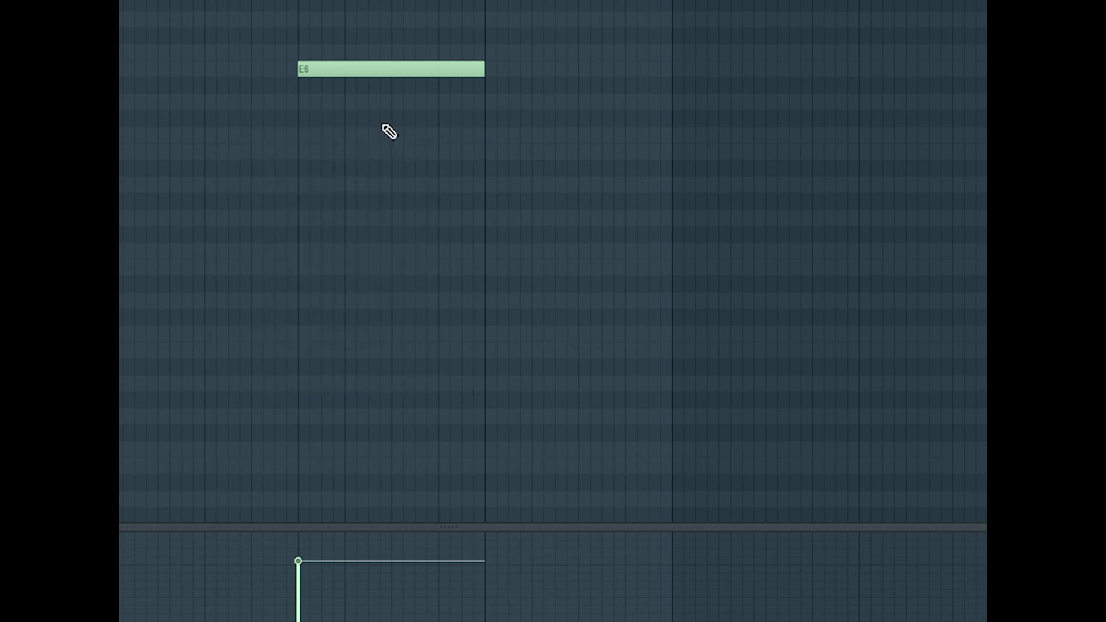
# Add a C#6 note under E6 and shift it left so the two overlap.
pyautogui.doubleClick(354, 74)
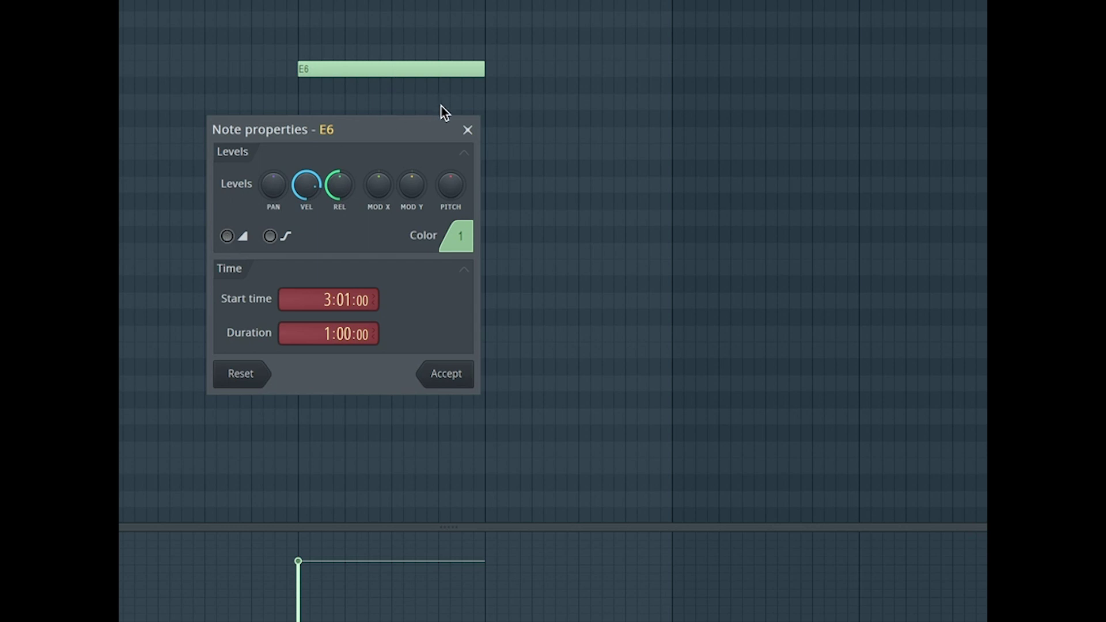
pyautogui.click(467, 129)
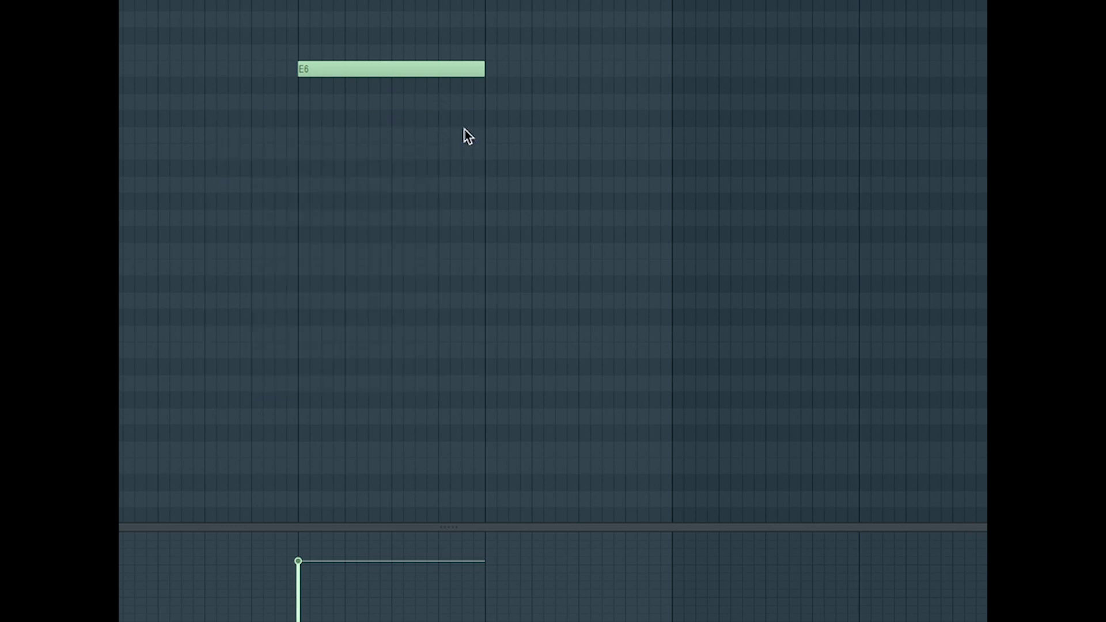
pyautogui.click(374, 119)
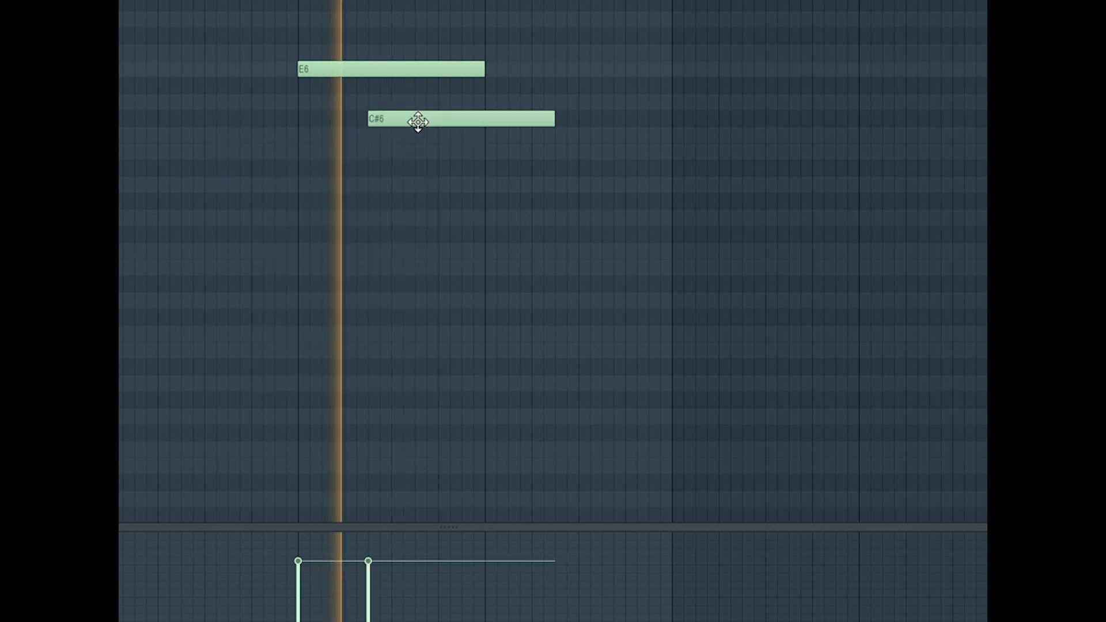
pyautogui.moveTo(417, 121); pyautogui.dragTo(373, 131)
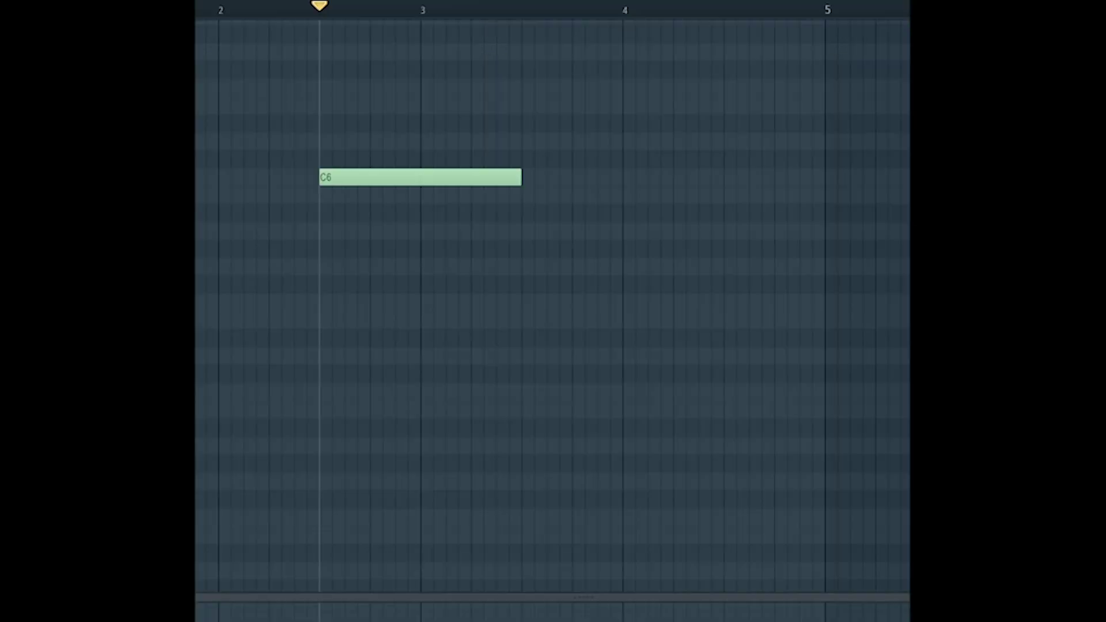
# Switch the Kontakt 808's sample source to time machine.
pyautogui.press('F6')
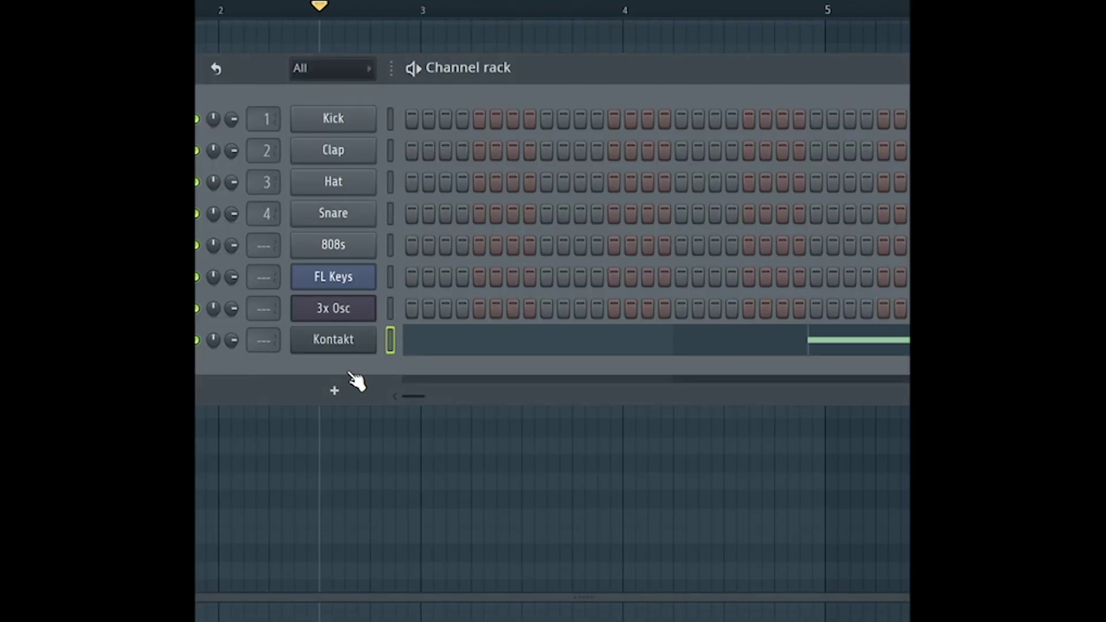
pyautogui.click(331, 345)
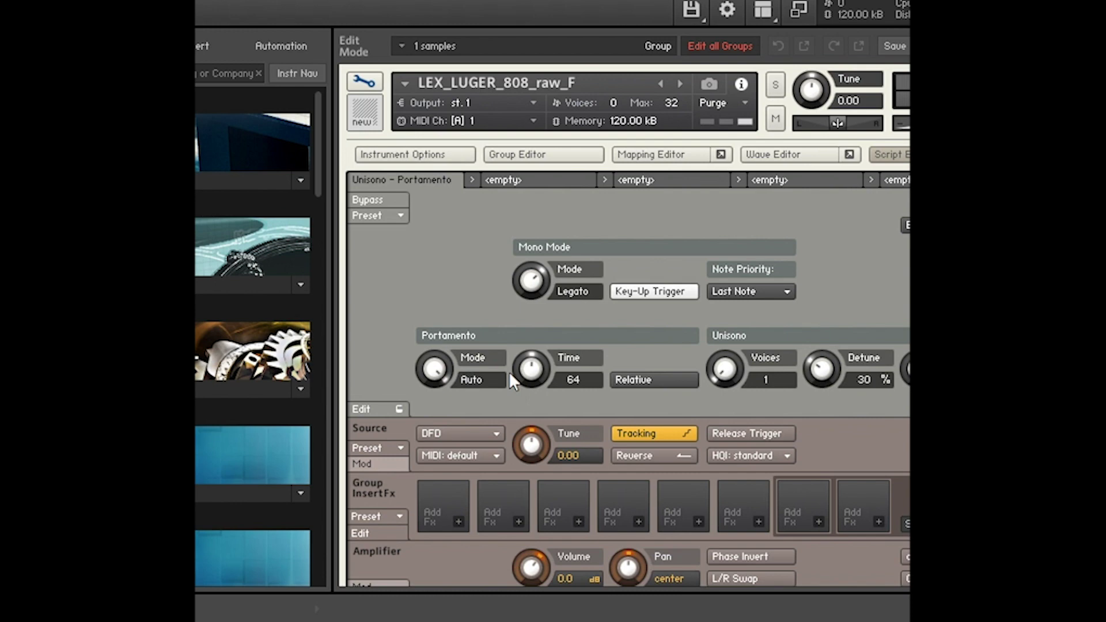
pyautogui.click(479, 434)
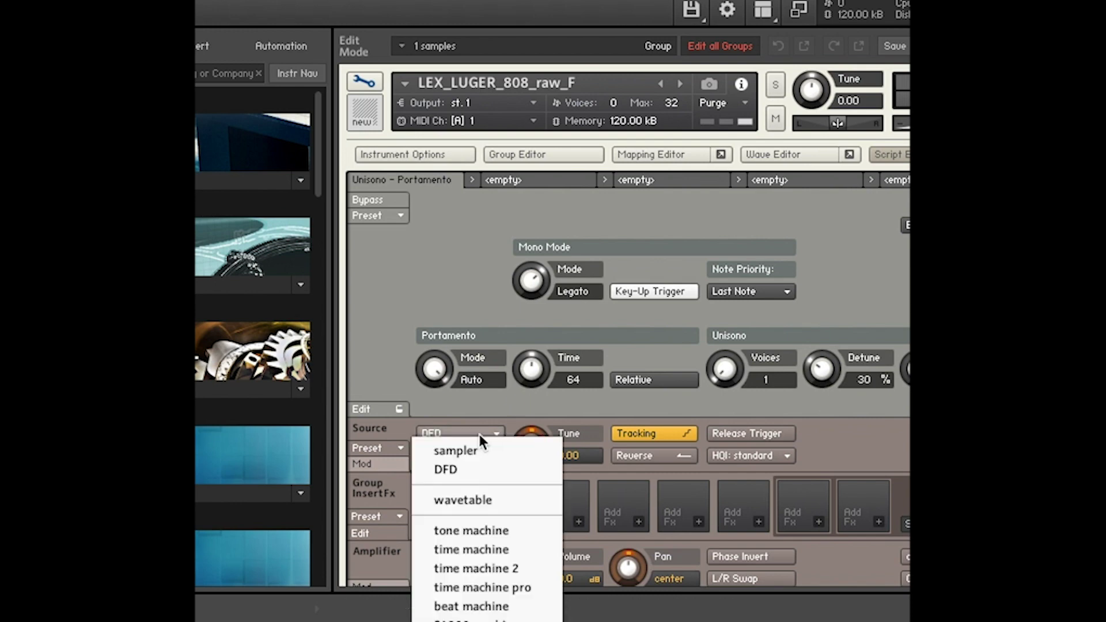
pyautogui.click(483, 551)
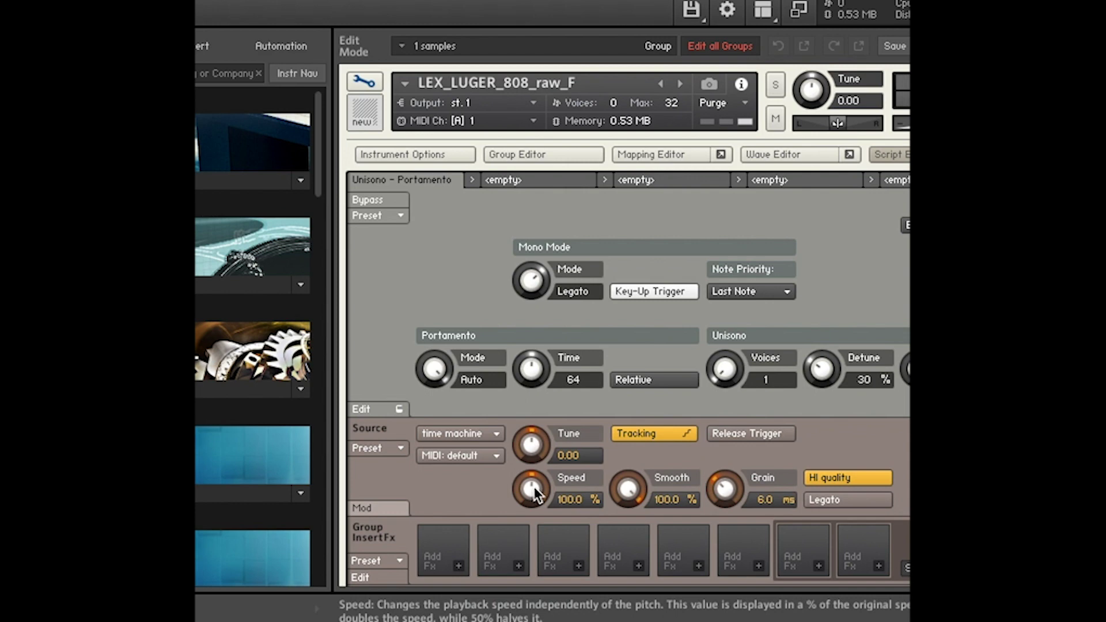
# Set time machine Speed to 0% and lengthen the C6 note into bar 4.
pyautogui.moveTo(535, 493); pyautogui.dragTo(535, 553)
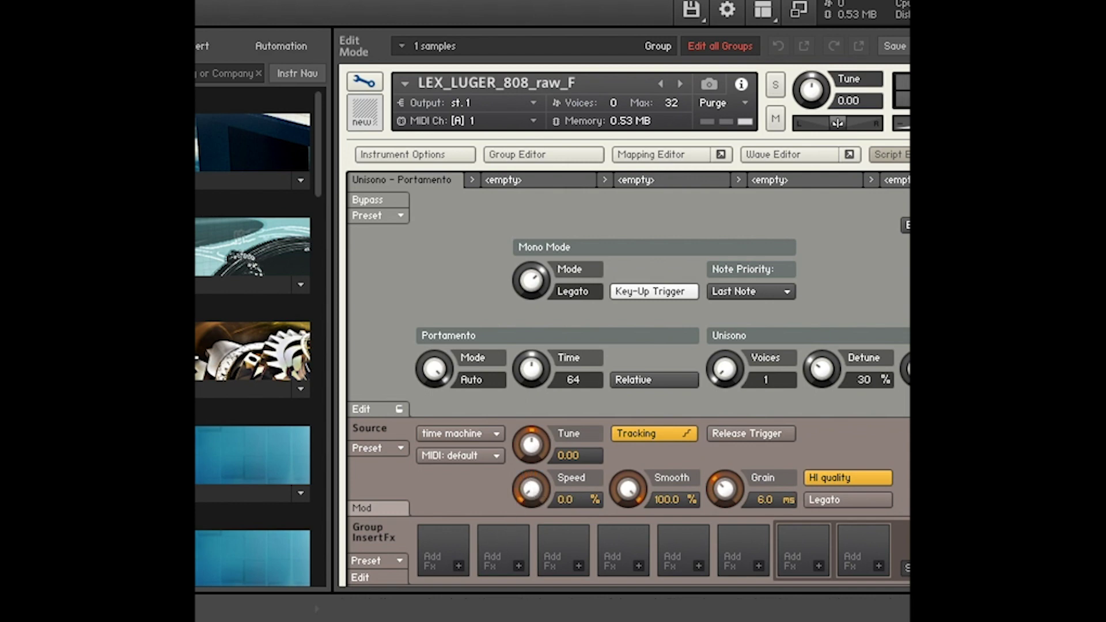
pyautogui.rightClick(528, 490)
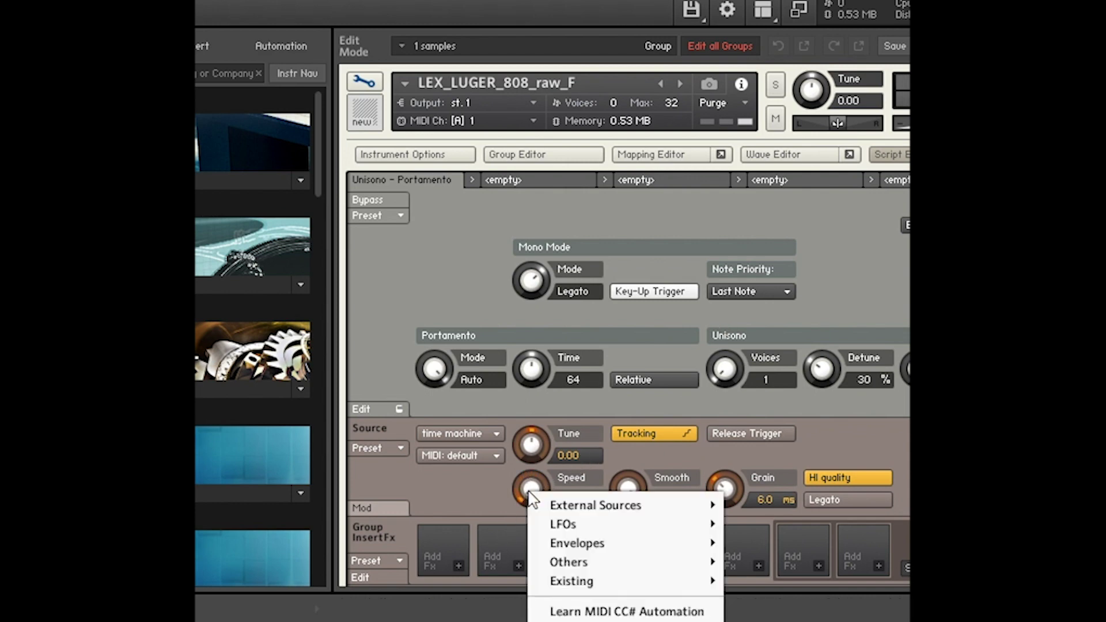
pyautogui.click(525, 490)
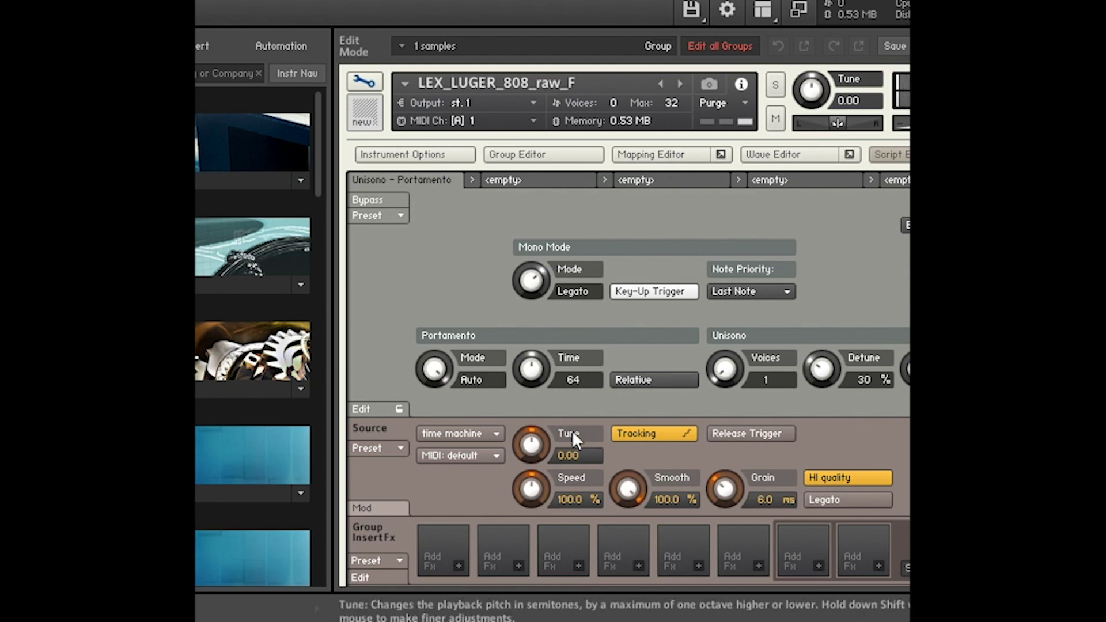
pyautogui.moveTo(540, 492); pyautogui.dragTo(545, 507)
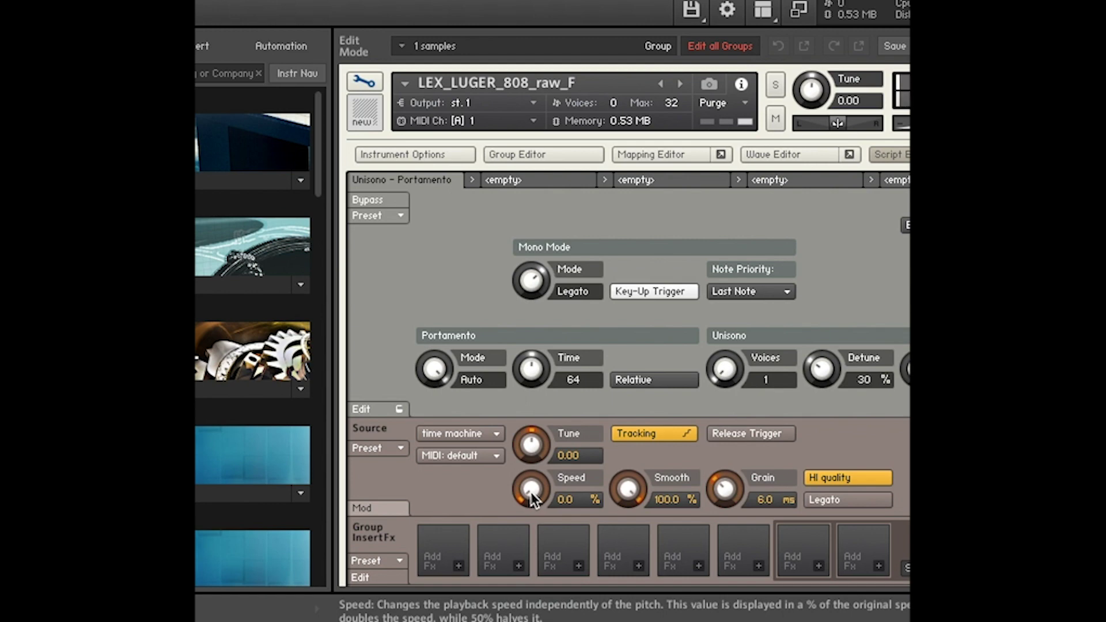
pyautogui.moveTo(531, 499); pyautogui.dragTo(541, 378)
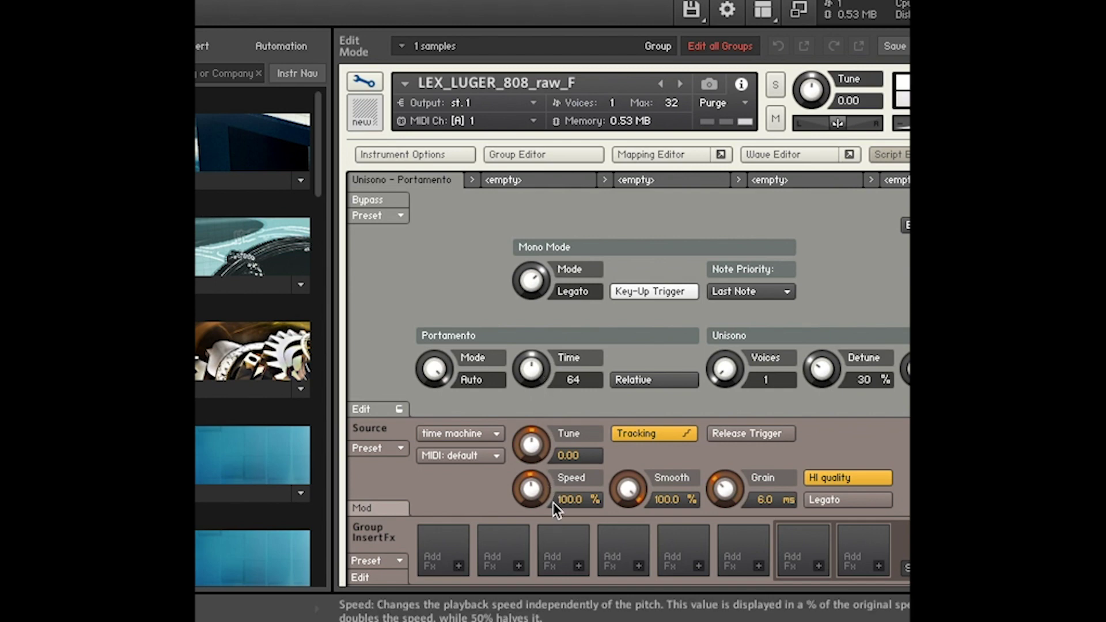
pyautogui.moveTo(552, 503); pyautogui.dragTo(551, 570)
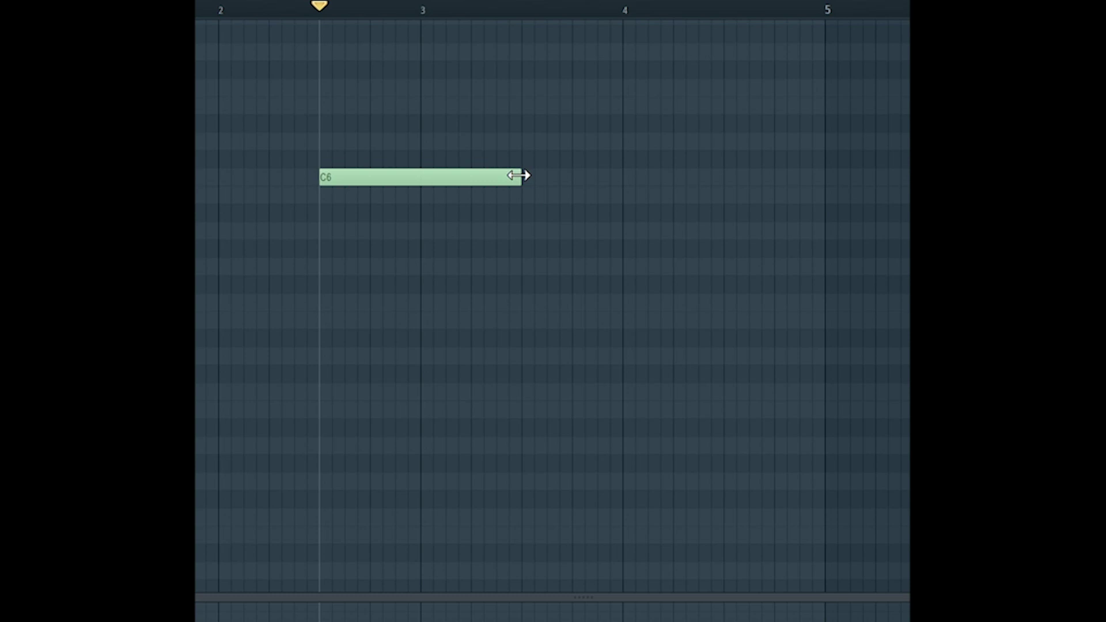
pyautogui.moveTo(519, 177); pyautogui.dragTo(717, 178)
# Play the pattern to hear the stretched C6 808 note, then stop.
pyautogui.press('space')
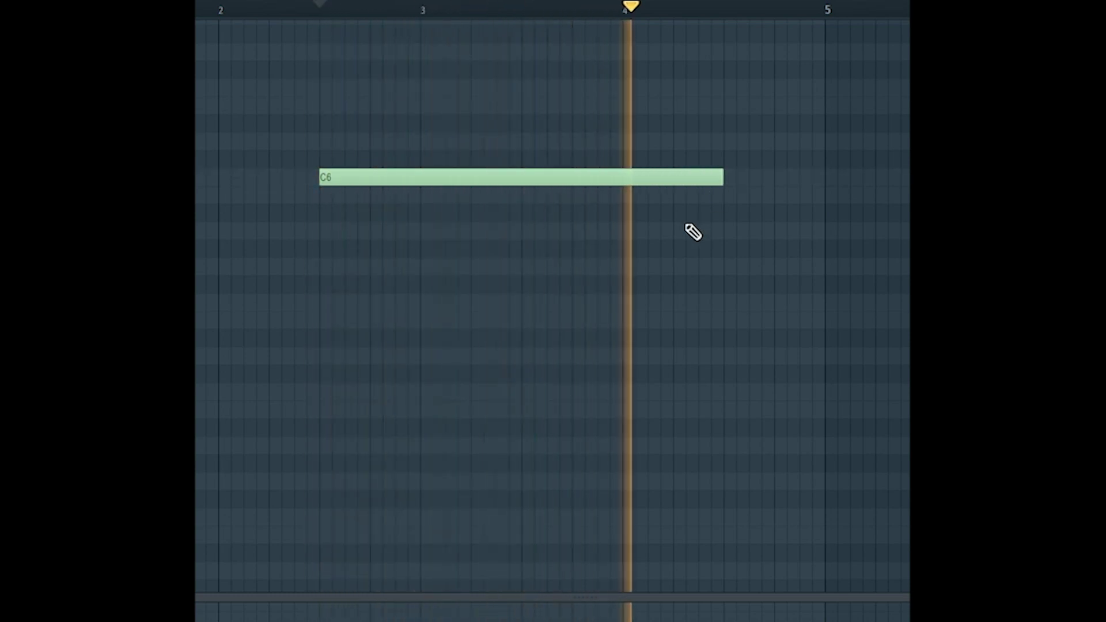
pyautogui.press('space')
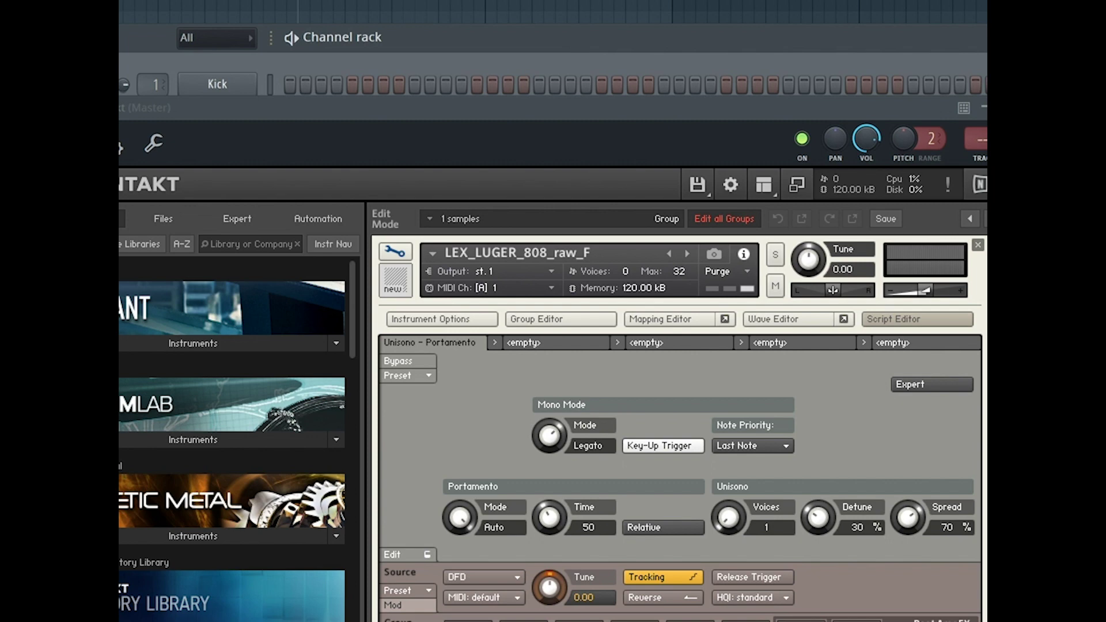
# Close the channel rack and Kontakt, delete the C#6 note, and make E6 a slide note.
pyautogui.press('F6')
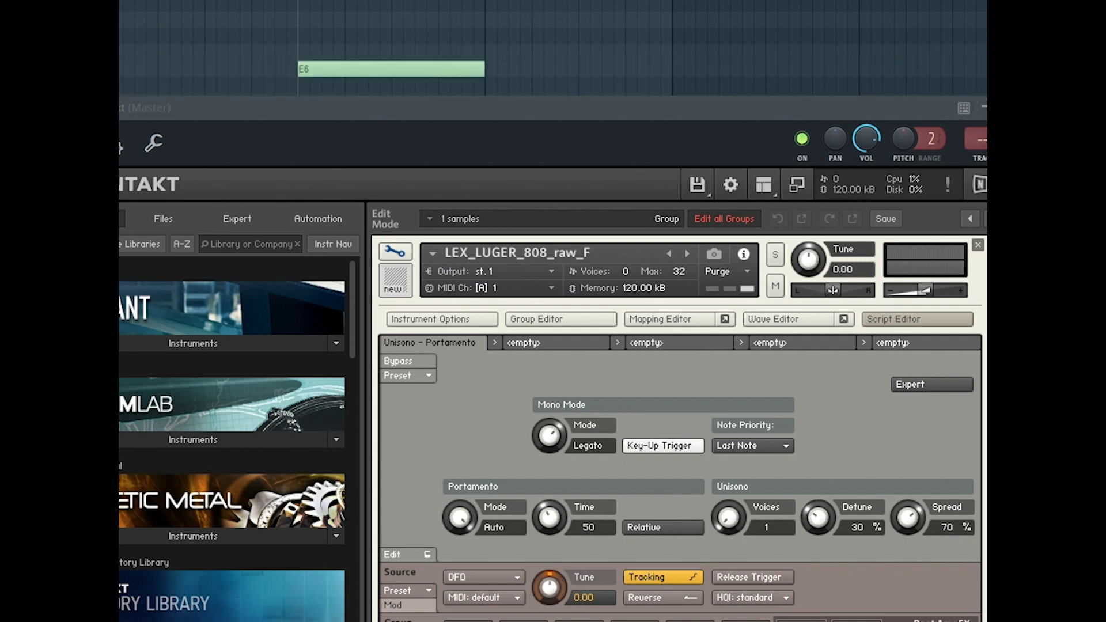
pyautogui.press('Escape')
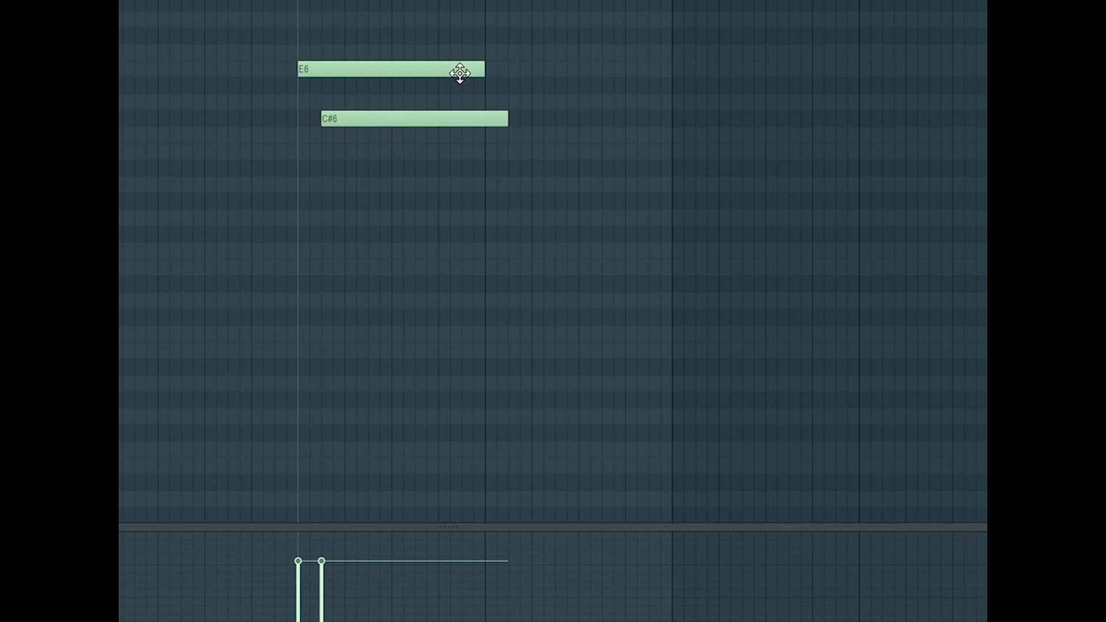
pyautogui.rightClick(422, 119)
pyautogui.doubleClick(406, 74)
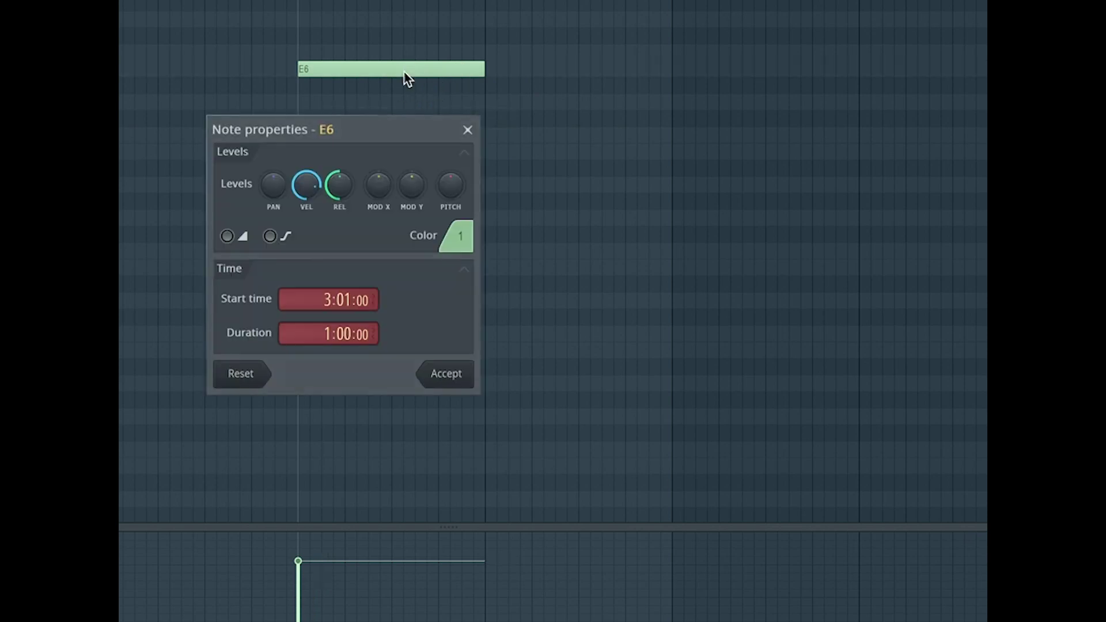
pyautogui.click(226, 236)
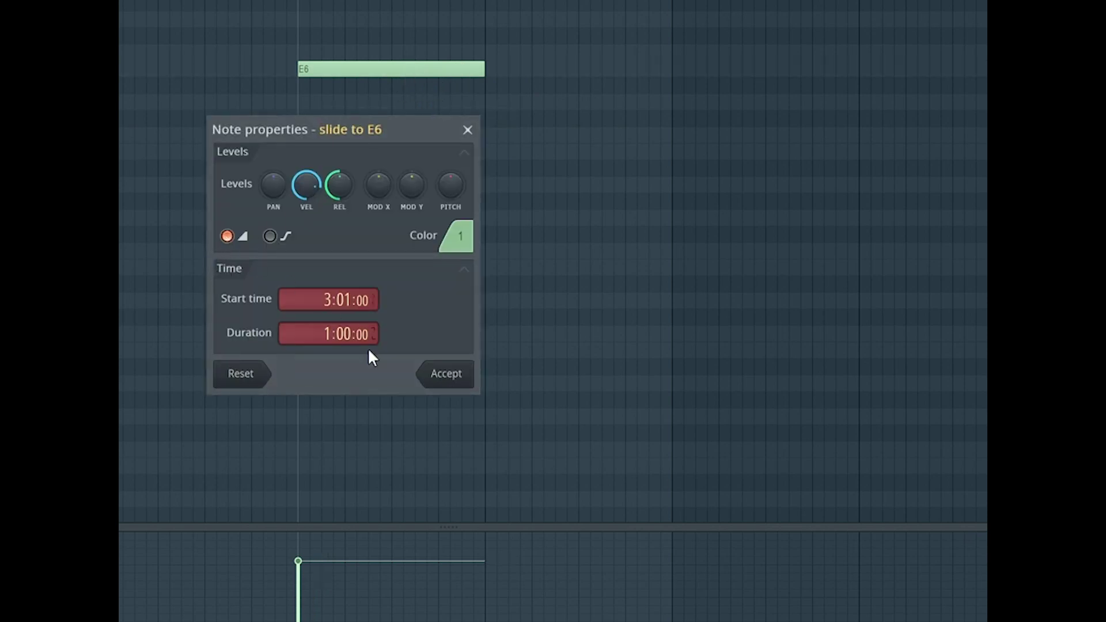
pyautogui.click(447, 374)
# Add a B5 note starting before E6 and set the playback start at B5.
pyautogui.click(275, 152)
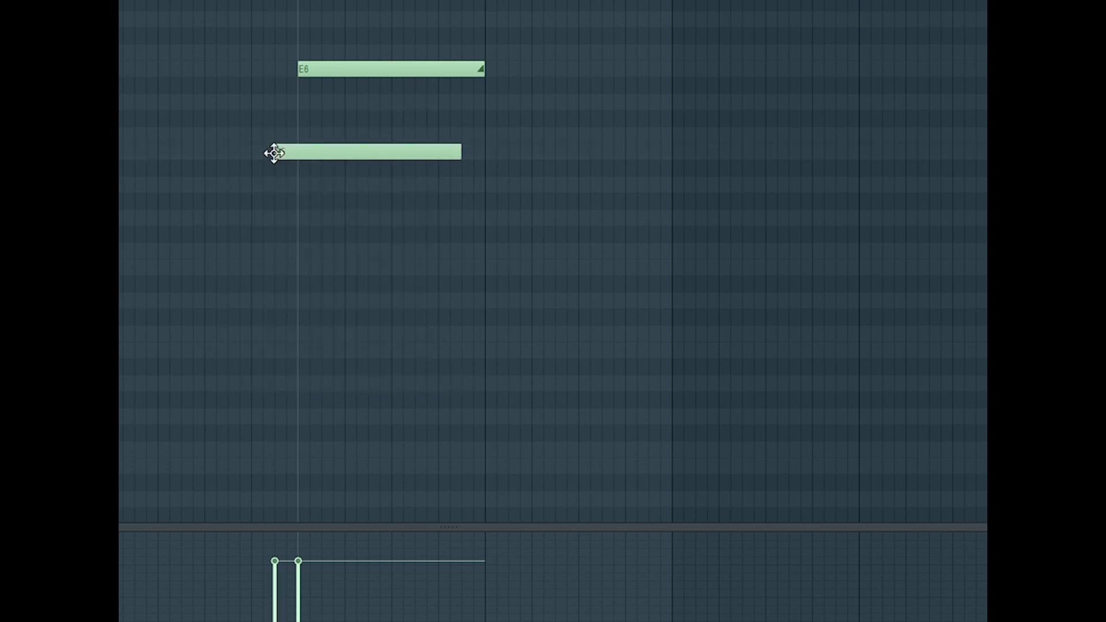
pyautogui.moveTo(274, 152); pyautogui.dragTo(240, 151)
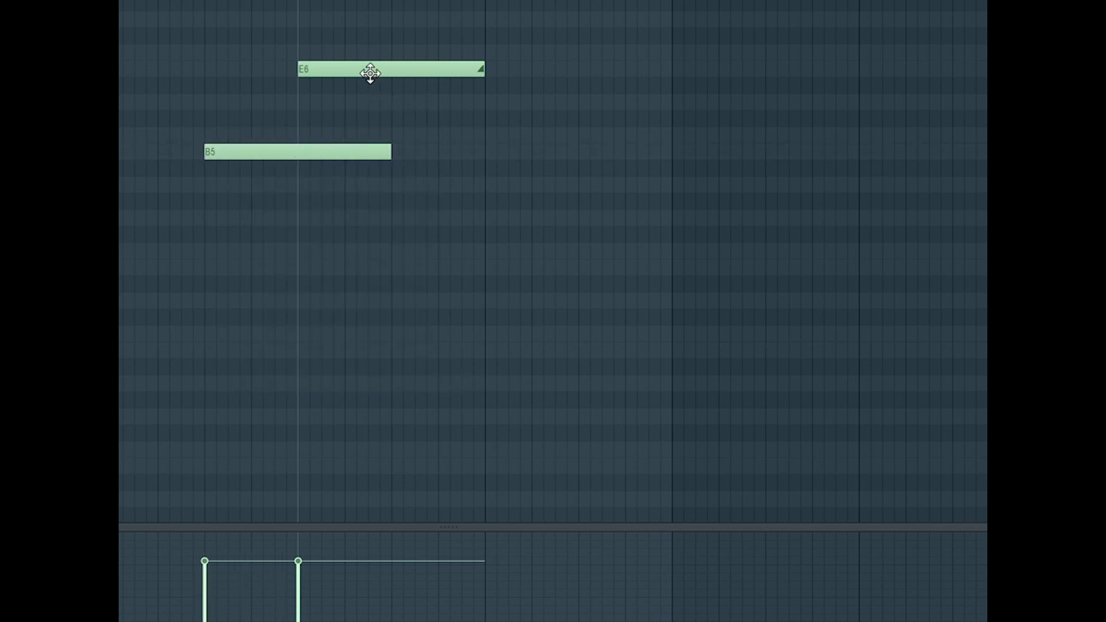
pyautogui.click(209, 1)
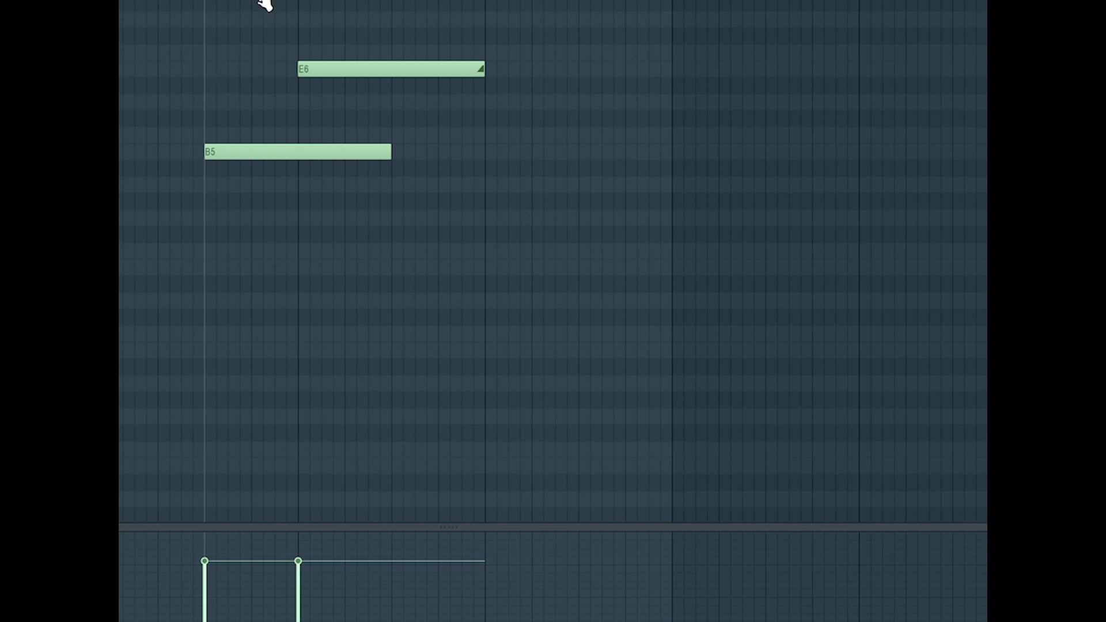
pyautogui.hscroll(1, 169, 67)
pyautogui.hscroll(-1, 168, 67)
pyautogui.scroll(1, 168, 67)
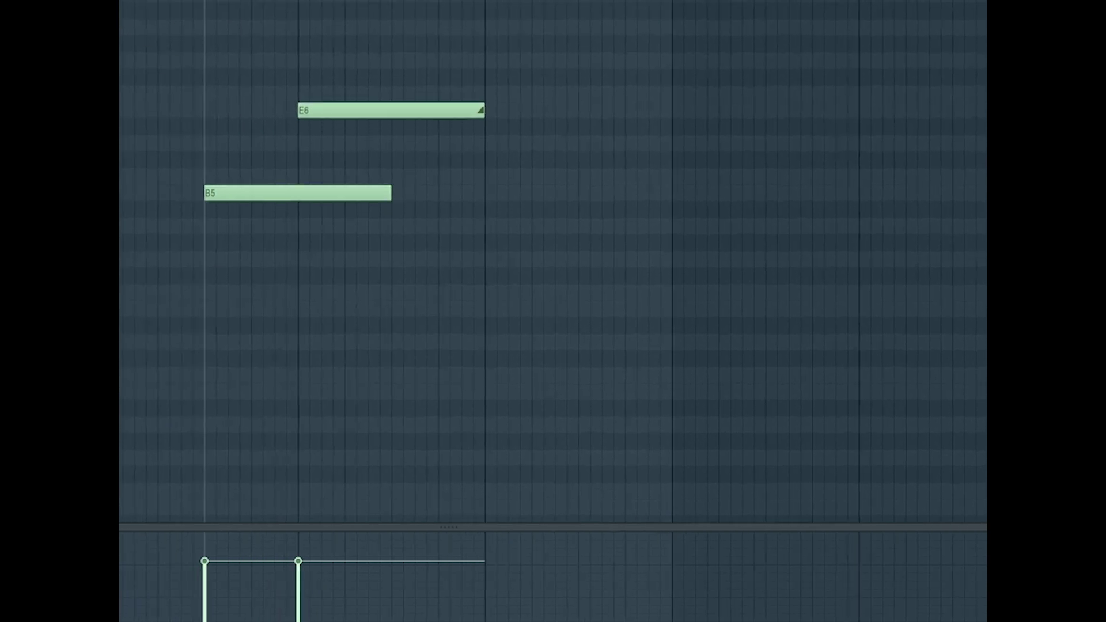
pyautogui.click(142, 3)
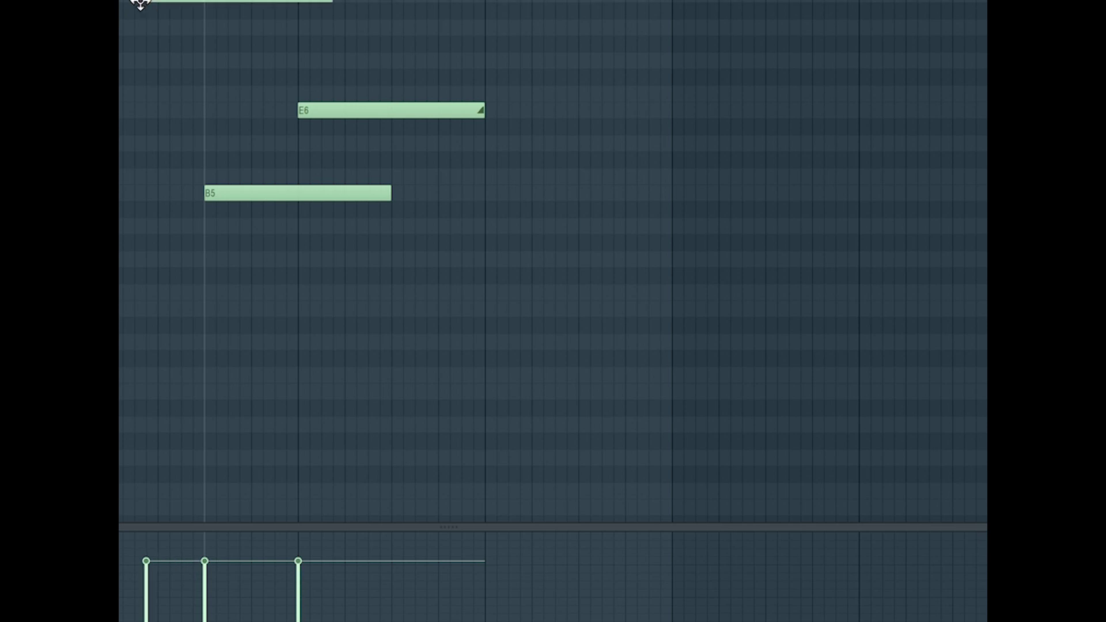
# Remove the stray top-left note and play the B5-to-E6 slide.
pyautogui.rightClick(148, 5)
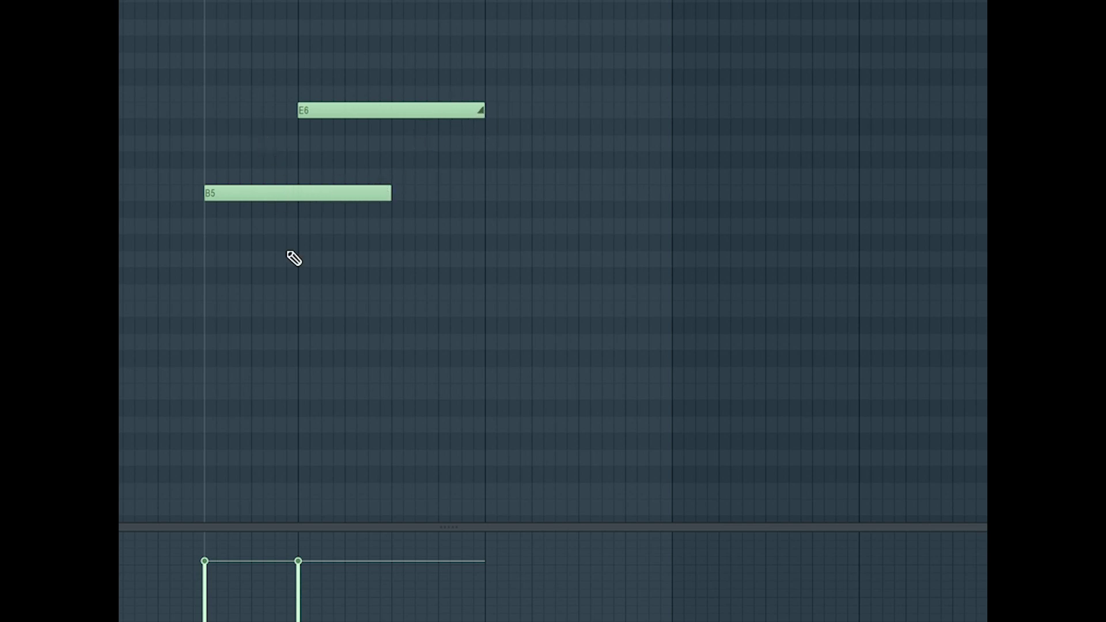
pyautogui.press('space')
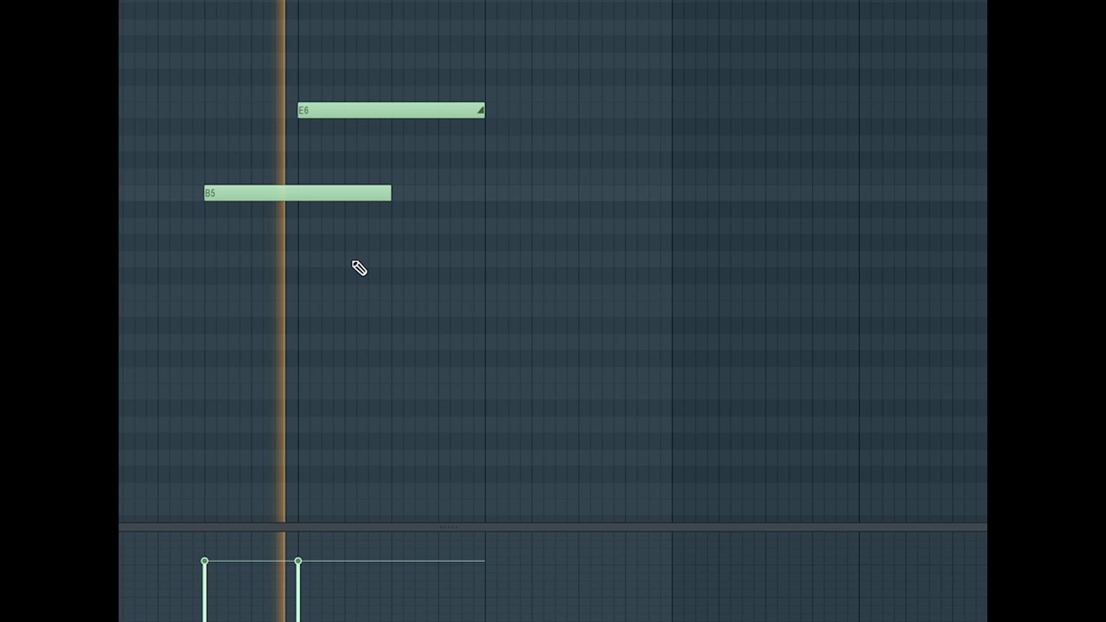
pyautogui.press('space')
pyautogui.press('space')
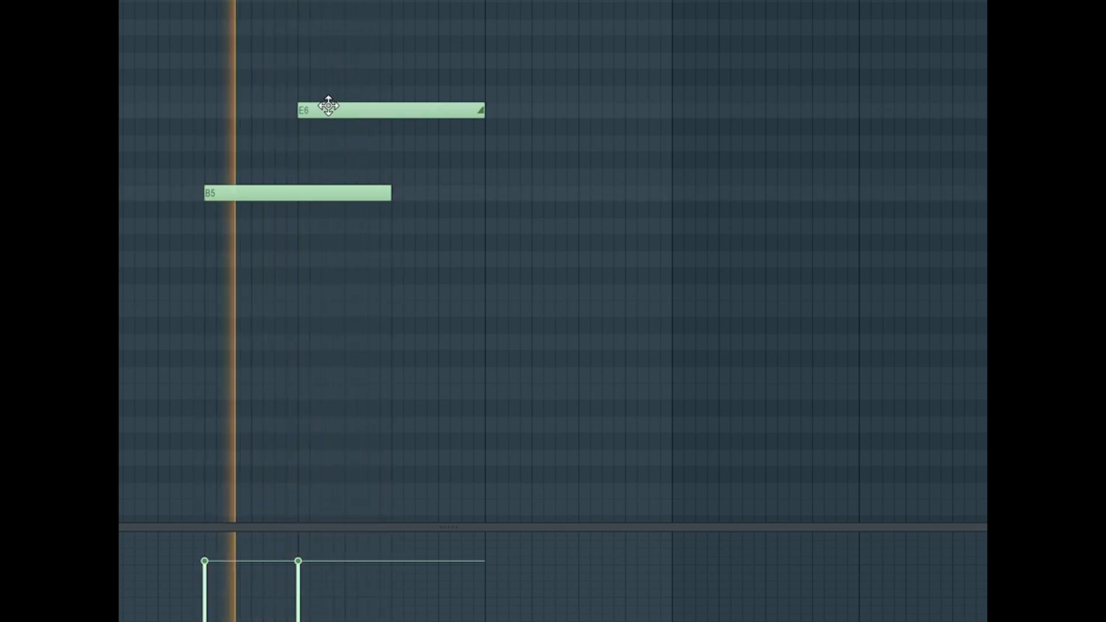
# Shift the E6 slide note earlier over B5 and play it back.
pyautogui.moveTo(326, 105); pyautogui.dragTo(290, 107)
pyautogui.press('space')
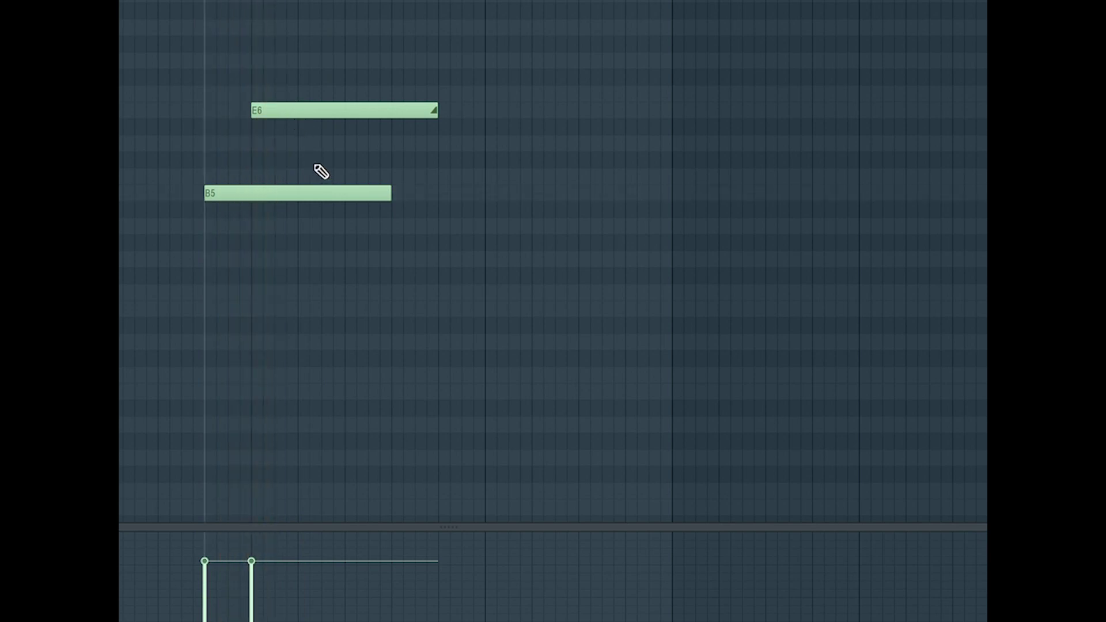
pyautogui.press('space')
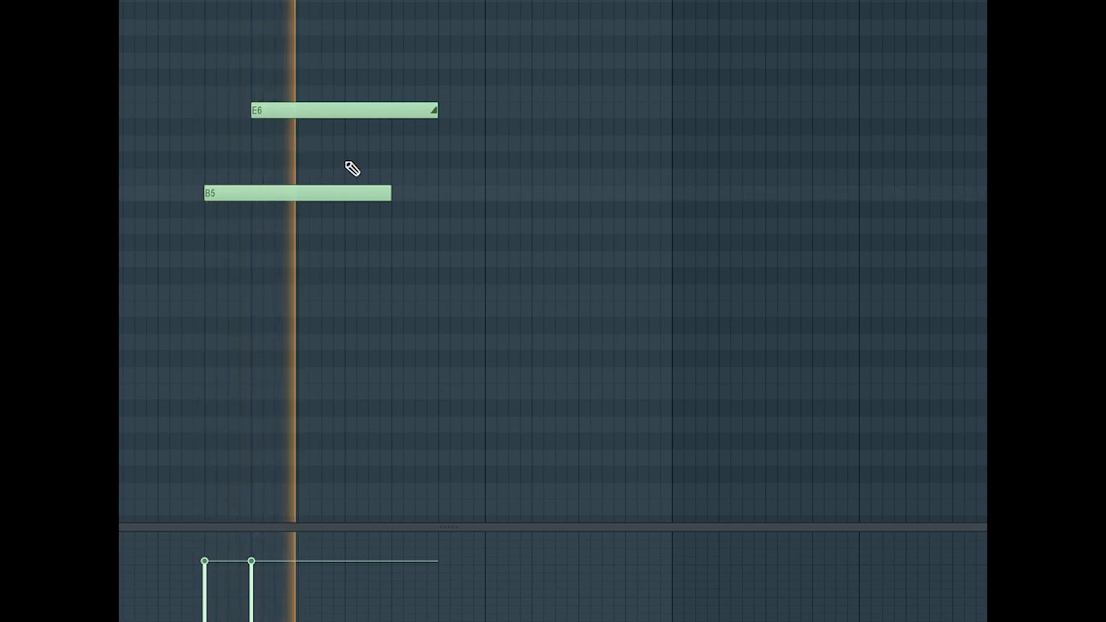
pyautogui.press('space')
pyautogui.press('space')
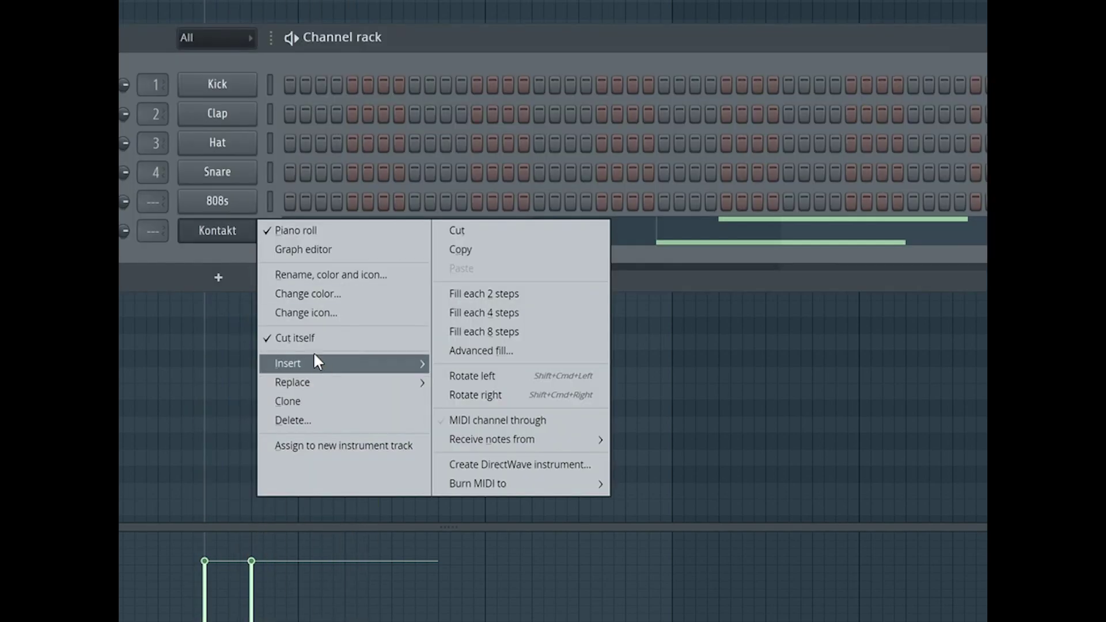
# Replace Kontakt with FL Keys, make E6 a slide note, and audition it.
pyautogui.moveTo(325, 381)
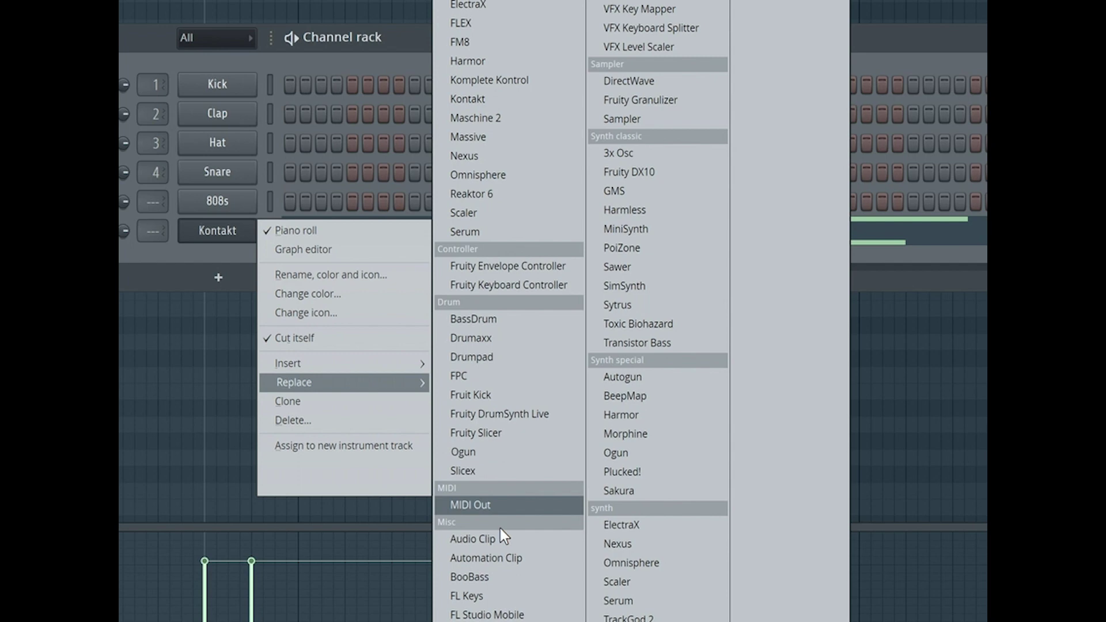
pyautogui.click(483, 596)
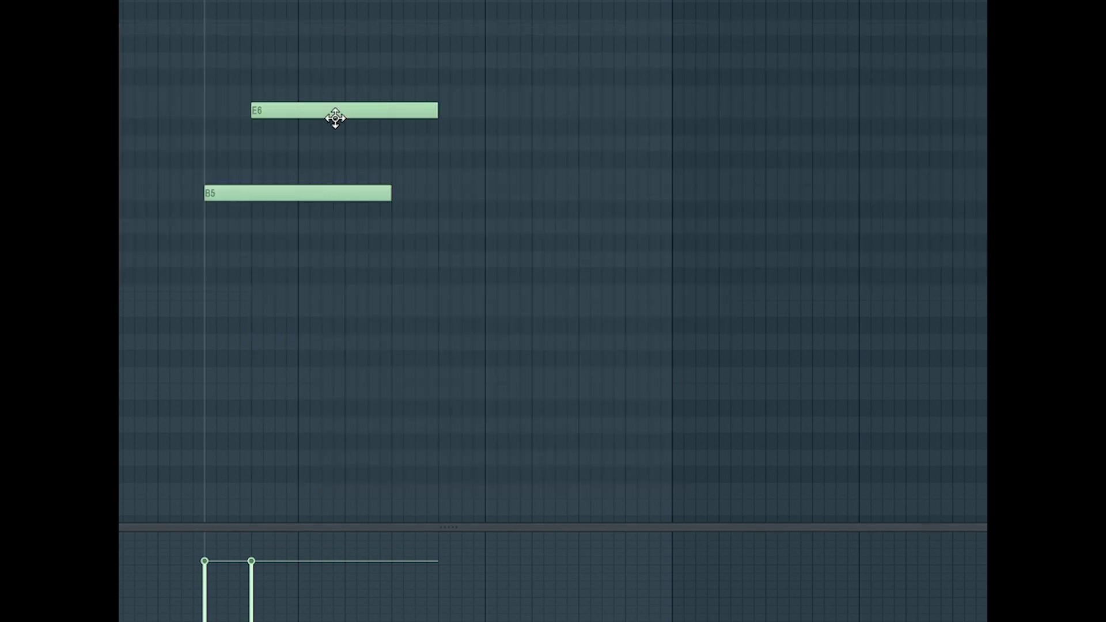
pyautogui.doubleClick(341, 110)
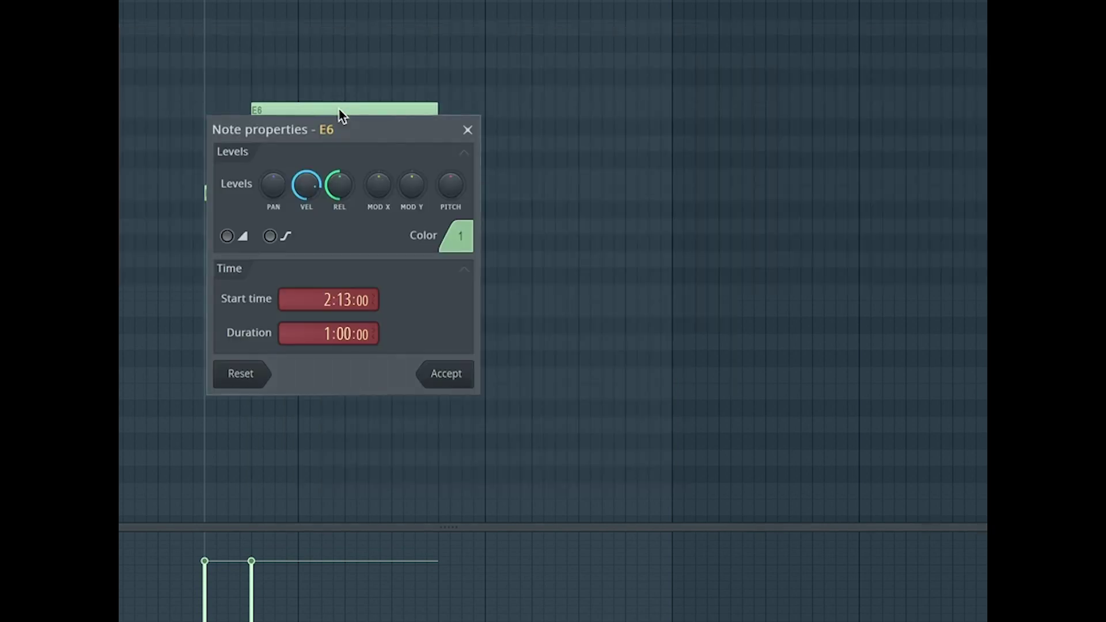
pyautogui.click(228, 236)
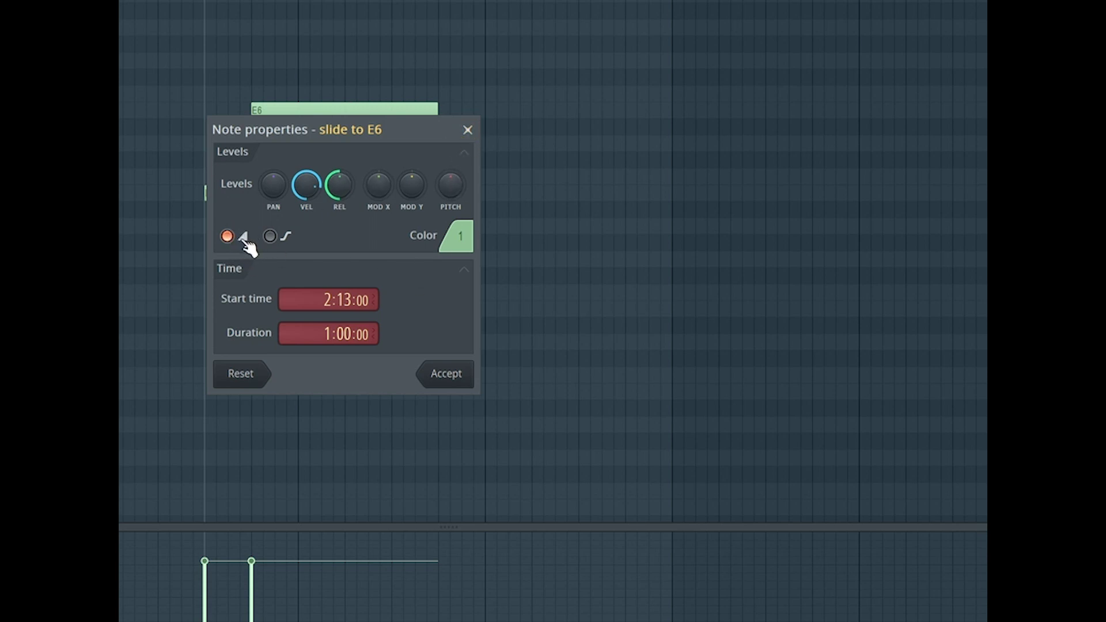
pyautogui.click(453, 372)
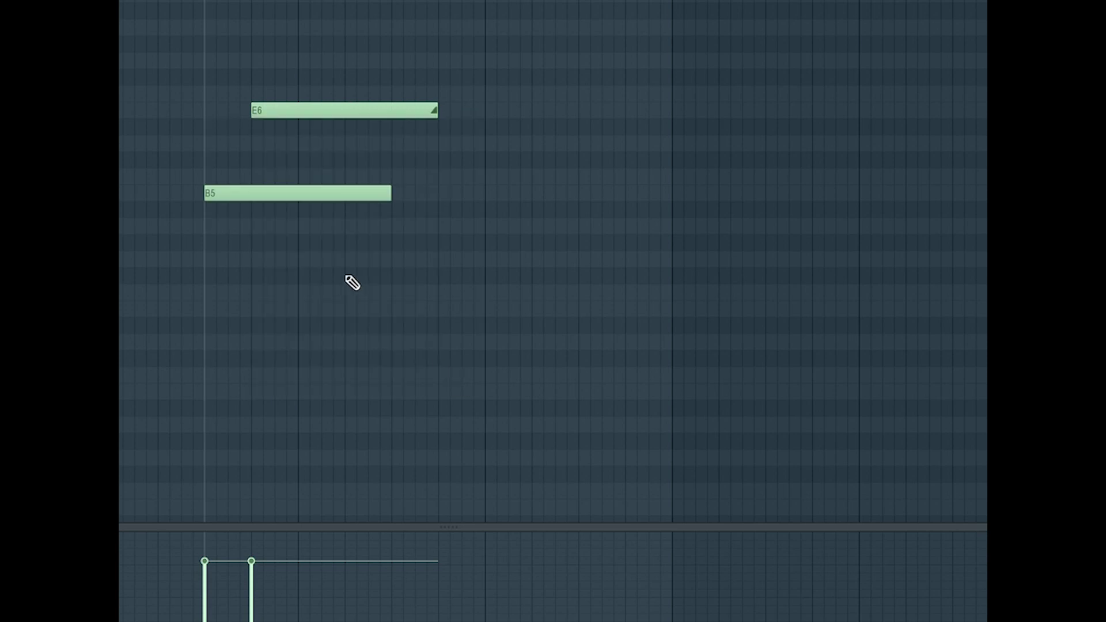
pyautogui.press('space')
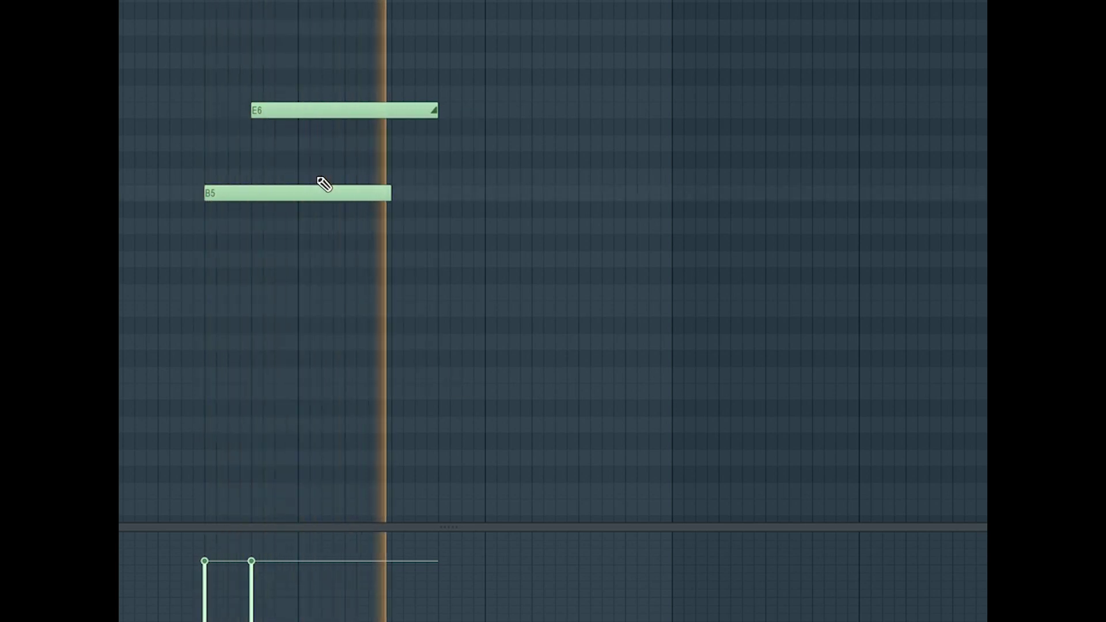
pyautogui.press('space')
# Add a G#5 note below B5 and make it a slide note.
pyautogui.click(348, 245)
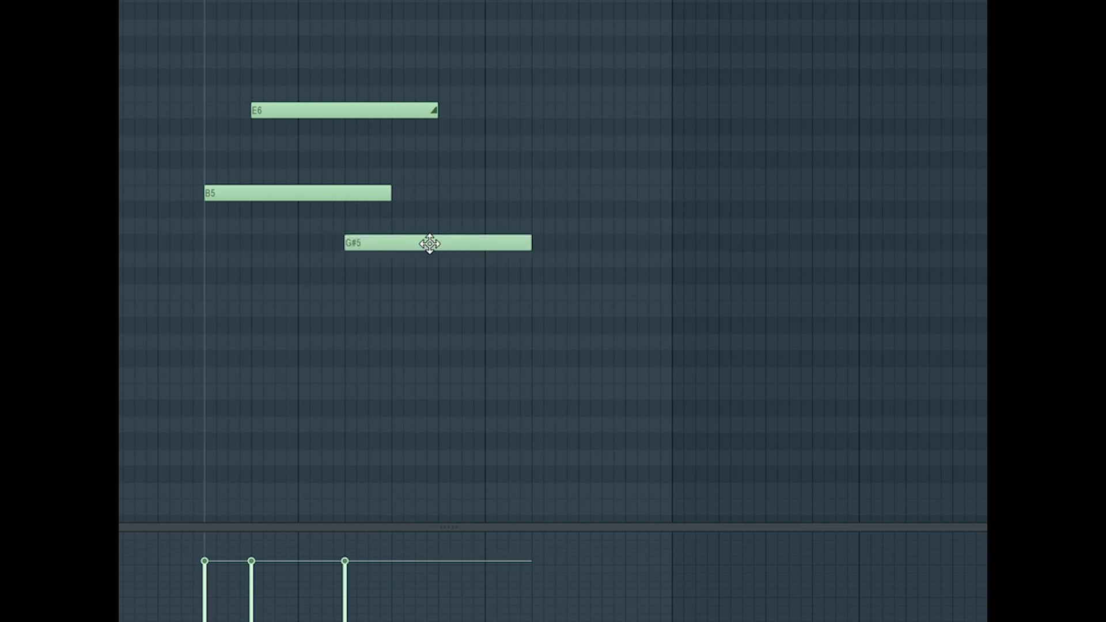
pyautogui.doubleClick(427, 243)
pyautogui.click(460, 375)
pyautogui.press('space')
# Place a new G5 note and play the pattern briefly.
pyautogui.press('space')
pyautogui.doubleClick(453, 247)
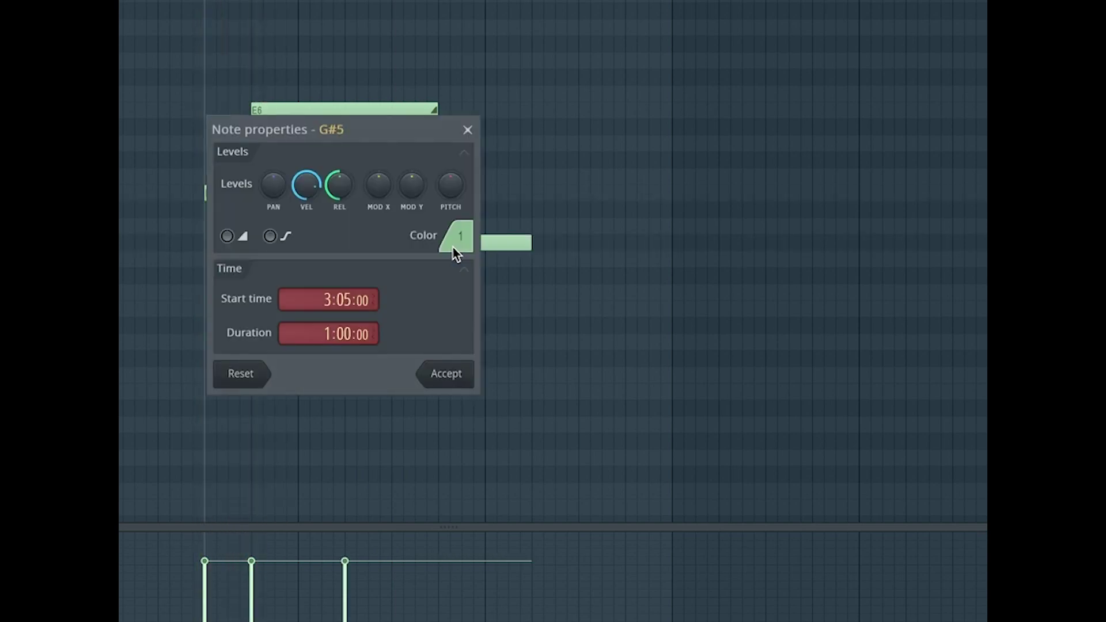
pyautogui.click(228, 237)
pyautogui.click(448, 377)
pyautogui.press('space')
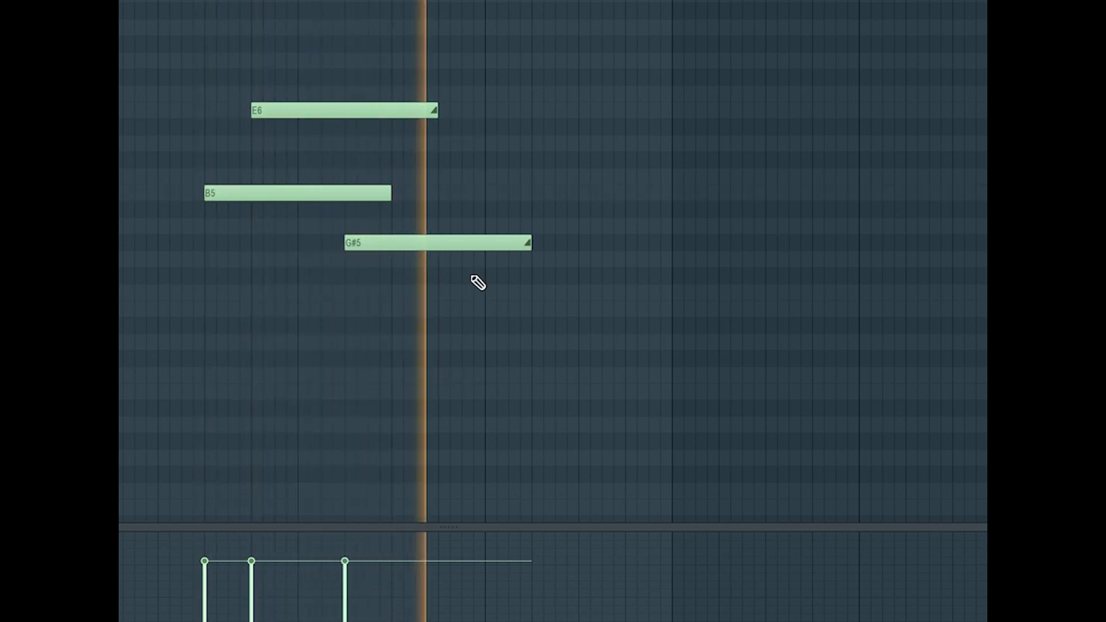
pyautogui.press('space')
pyautogui.moveTo(521, 292); pyautogui.dragTo(498, 262)
pyautogui.press('space')
pyautogui.press('space')
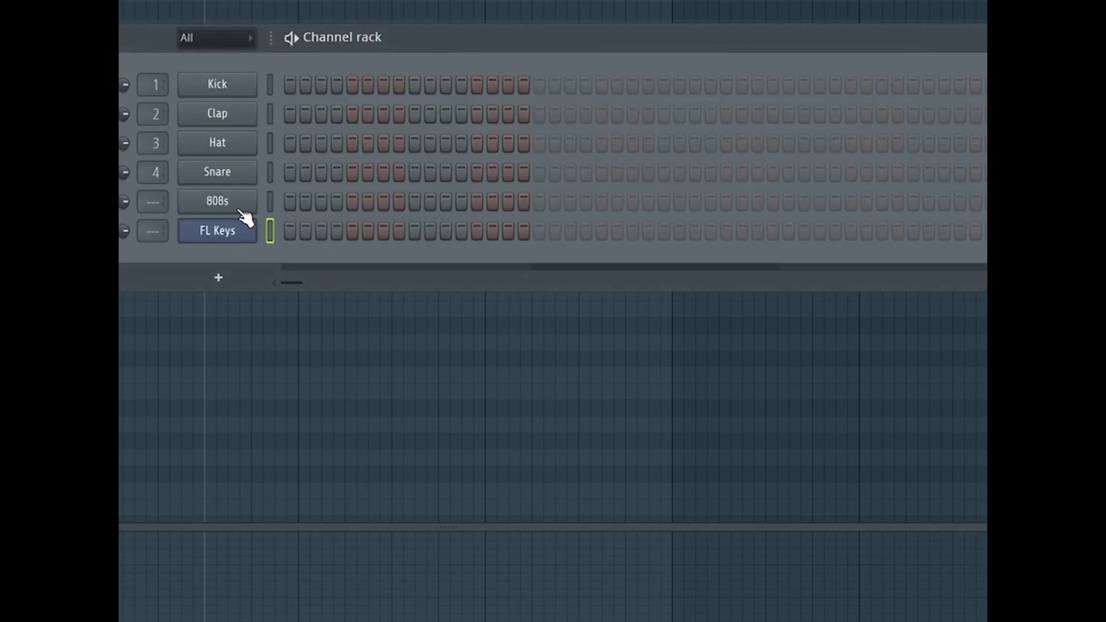
# Add a 3x Osc channel, select every channel in the rack, then close the Channel rack.
pyautogui.click(219, 281)
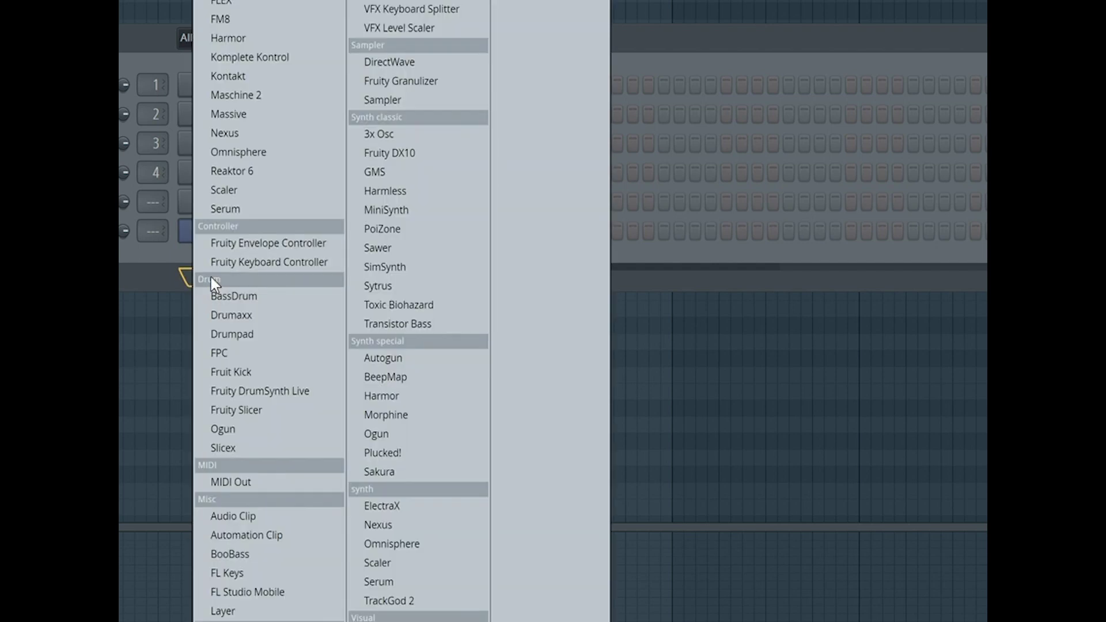
pyautogui.click(407, 133)
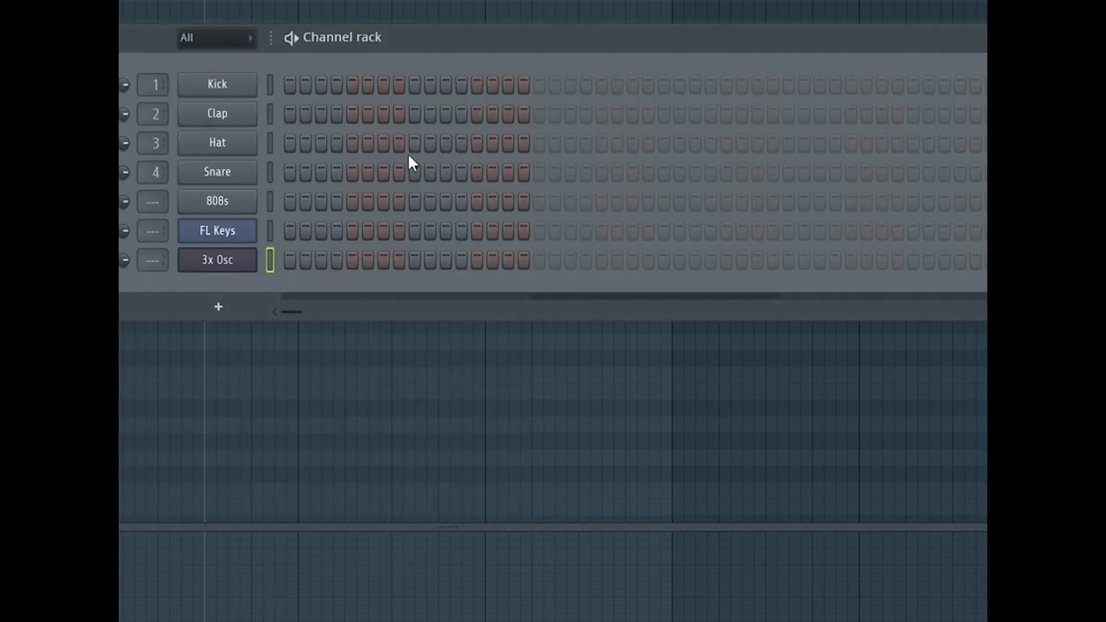
pyautogui.rightClick(270, 260)
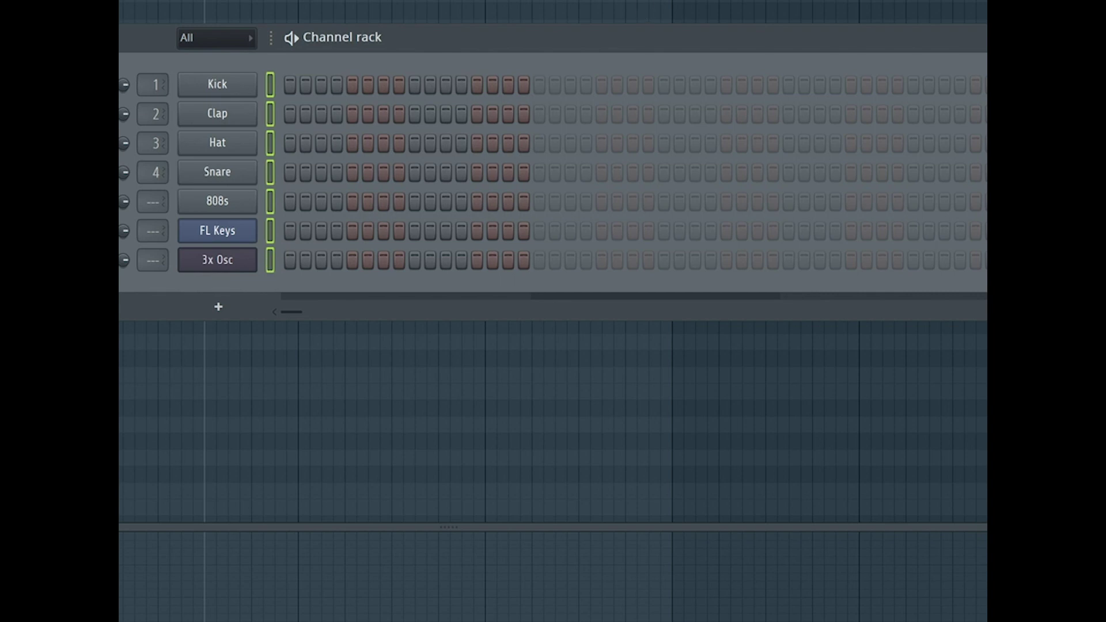
pyautogui.press('F6')
pyautogui.press('F6')
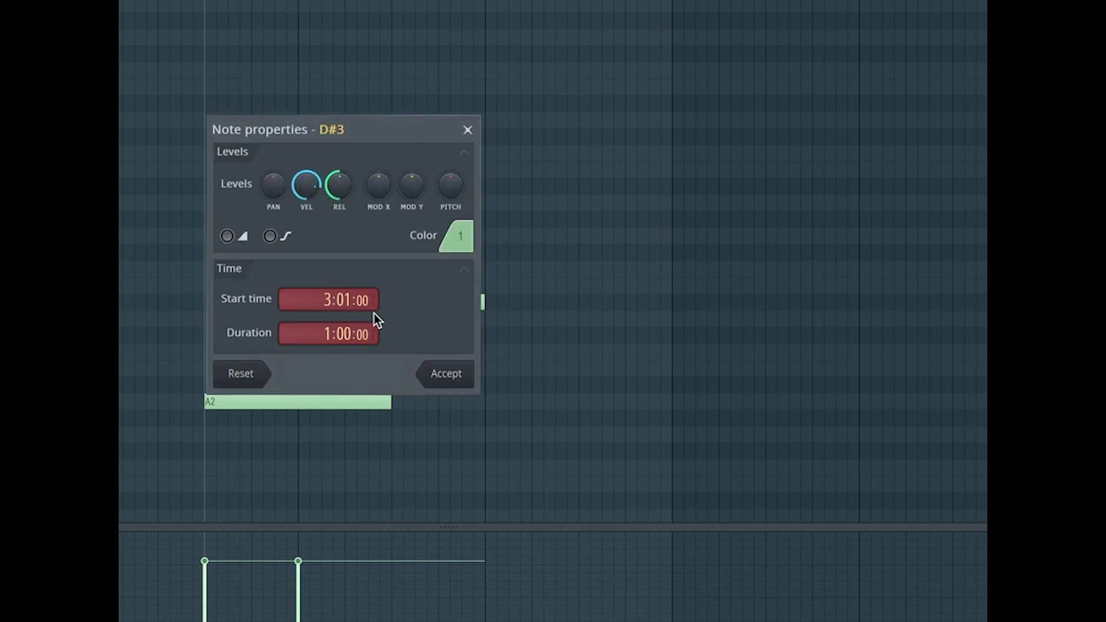
# Enable slide on the D#3 note, drag it left over the A2 note's end, and preview playback.
pyautogui.click(227, 235)
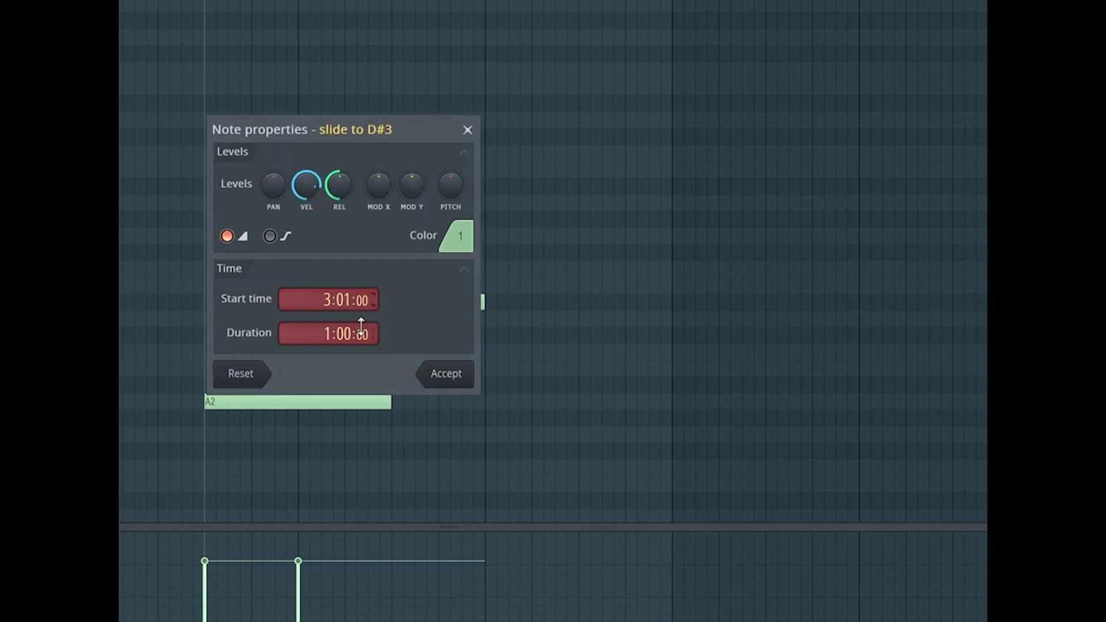
pyautogui.click(452, 381)
pyautogui.moveTo(378, 304); pyautogui.dragTo(333, 306)
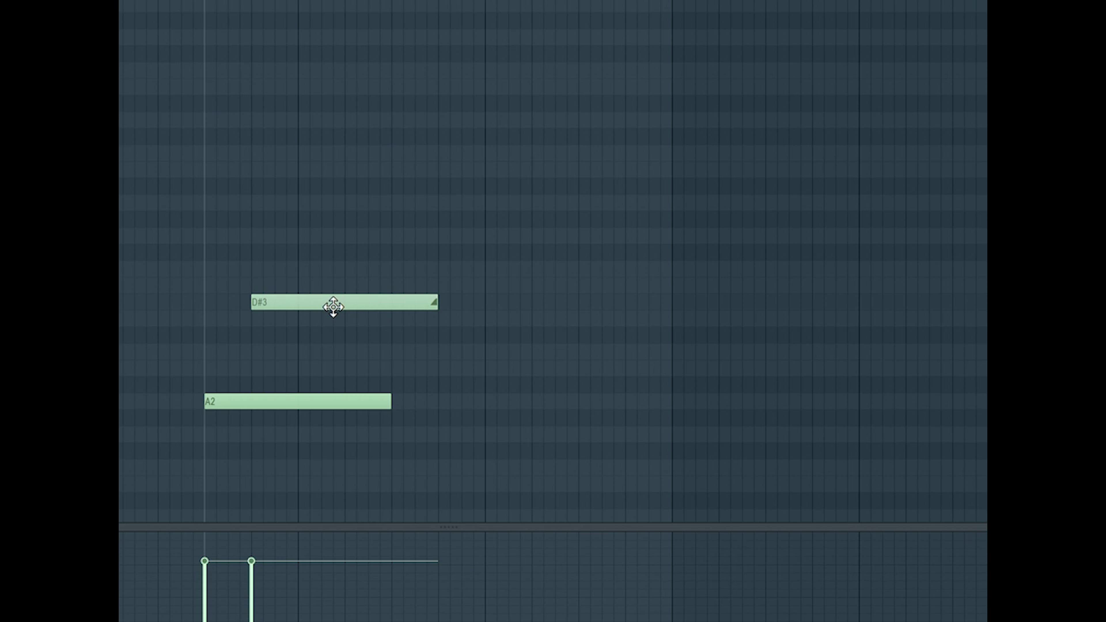
pyautogui.press('space')
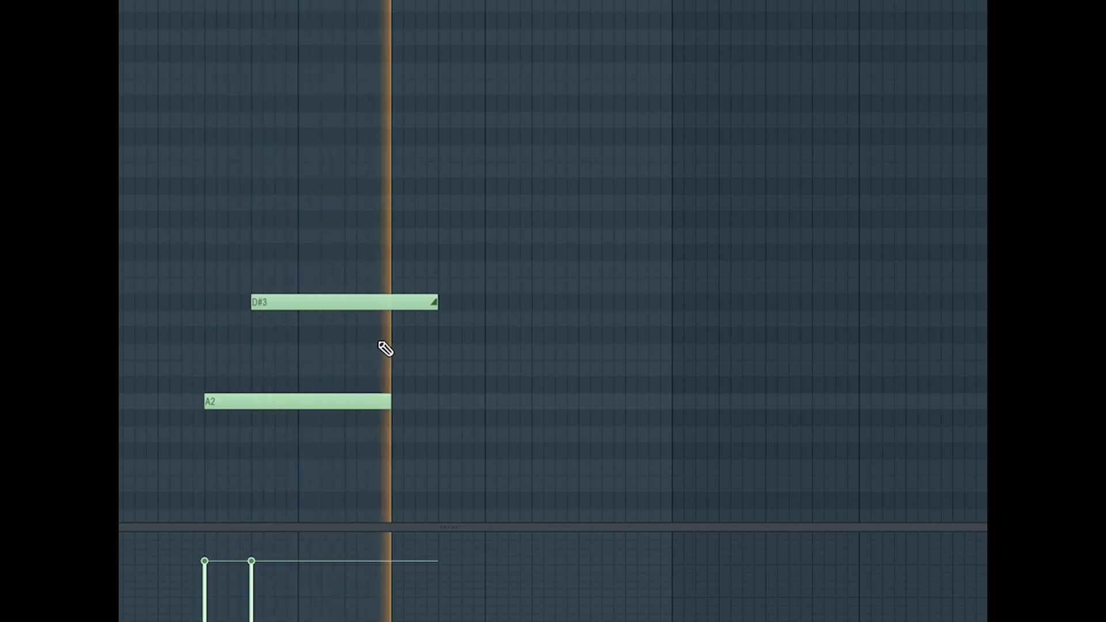
pyautogui.press('space')
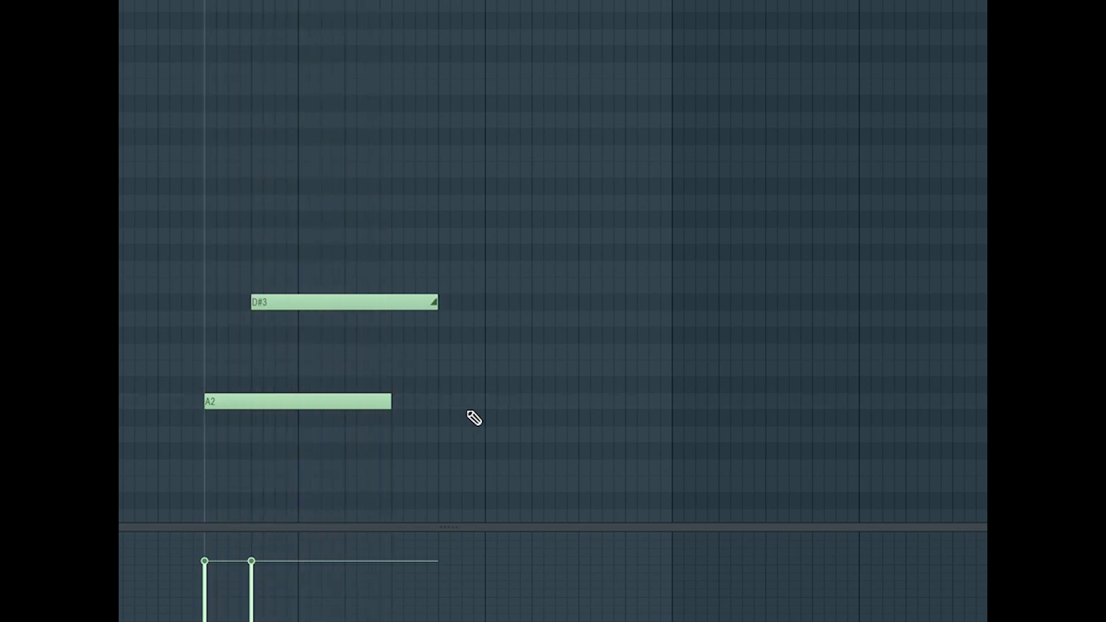